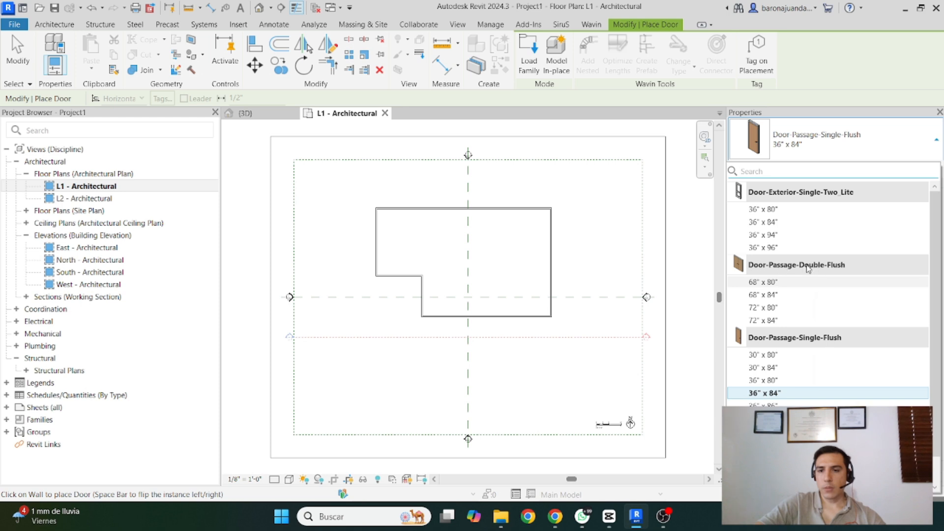
# Place a Door-Passage-Double-Flush 72" x 80" door in the west exterior wall, about 8' from the wall's lower end
pyautogui.moveTo(842, 198)
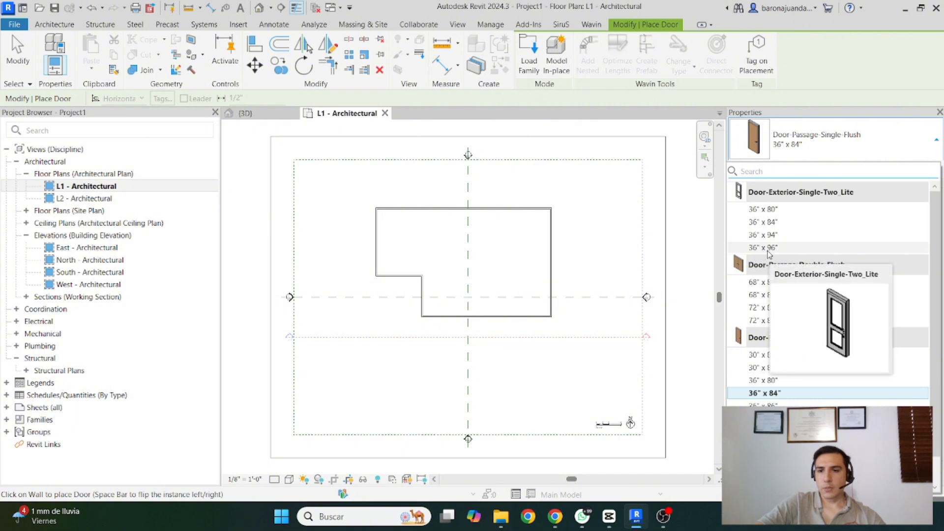
pyautogui.scroll(-1, 776, 235)
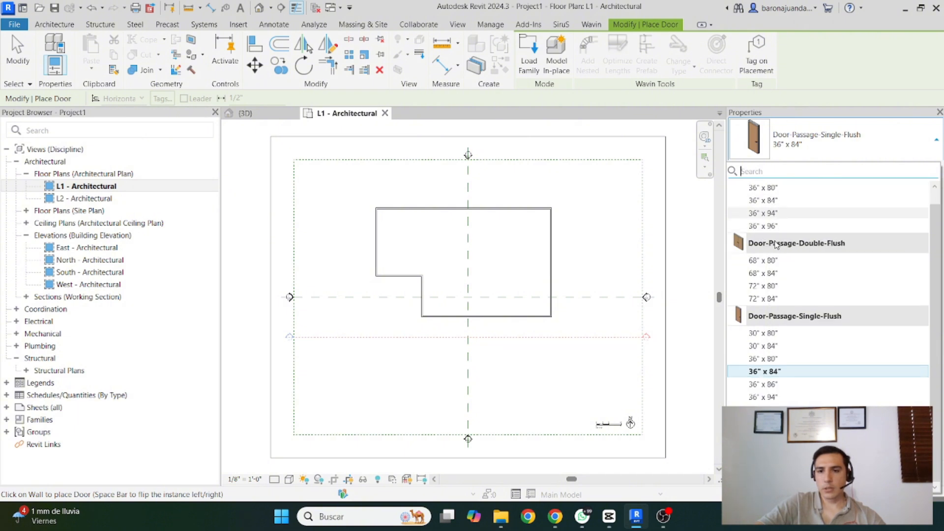
pyautogui.click(765, 285)
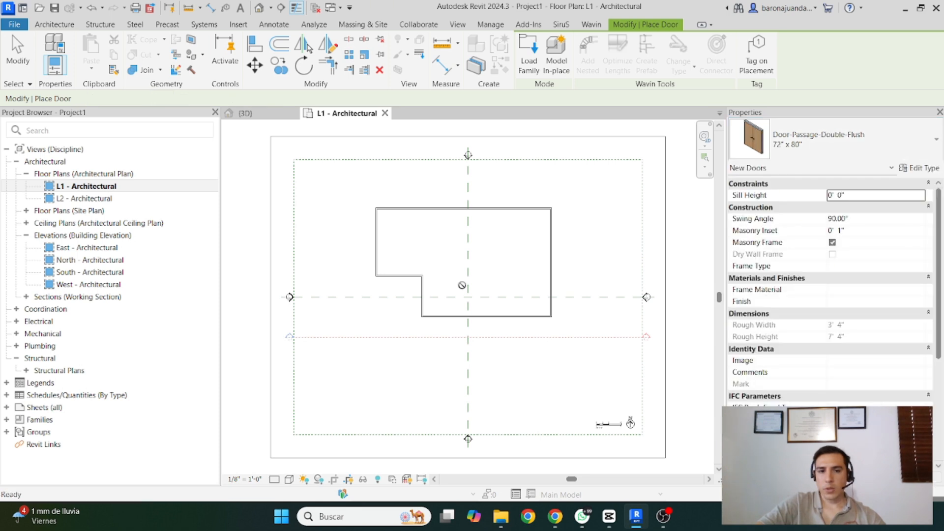
pyautogui.click(373, 256)
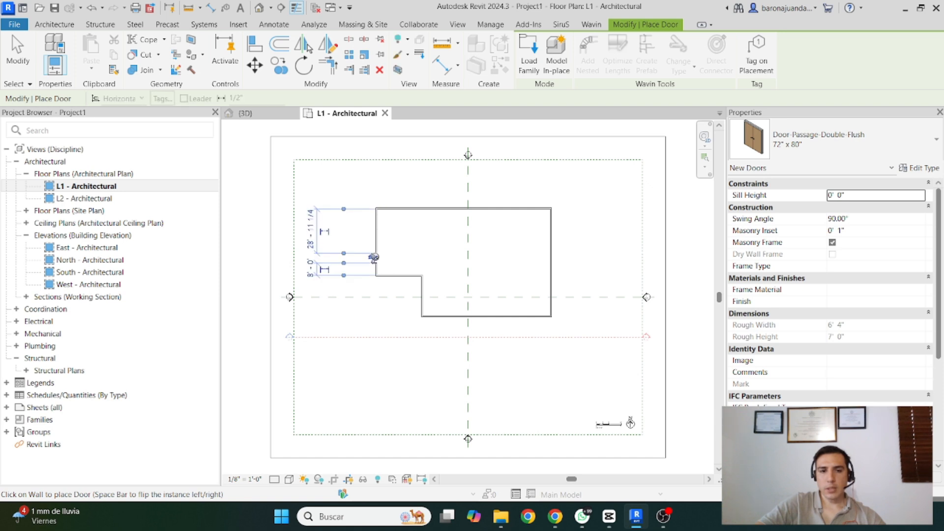
pyautogui.scroll(3, 373, 257)
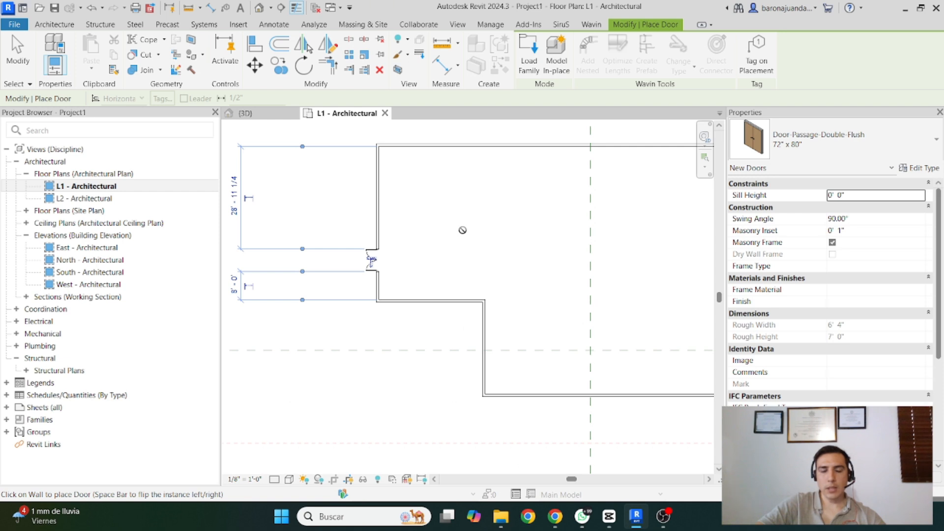
# Place another 72" x 80" double door in the notch's horizontal wall, about 5' 6" from the inner corner
pyautogui.scroll(-1, 445, 229)
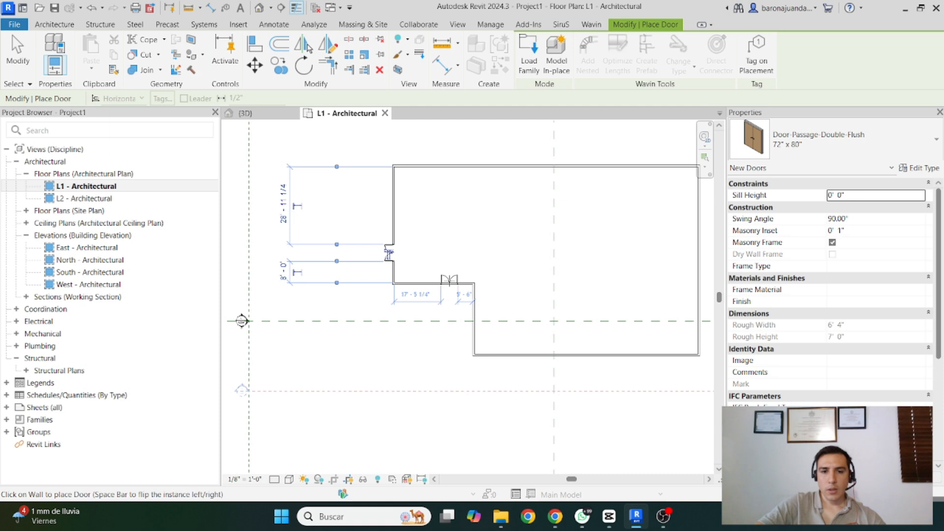
pyautogui.click(388, 254)
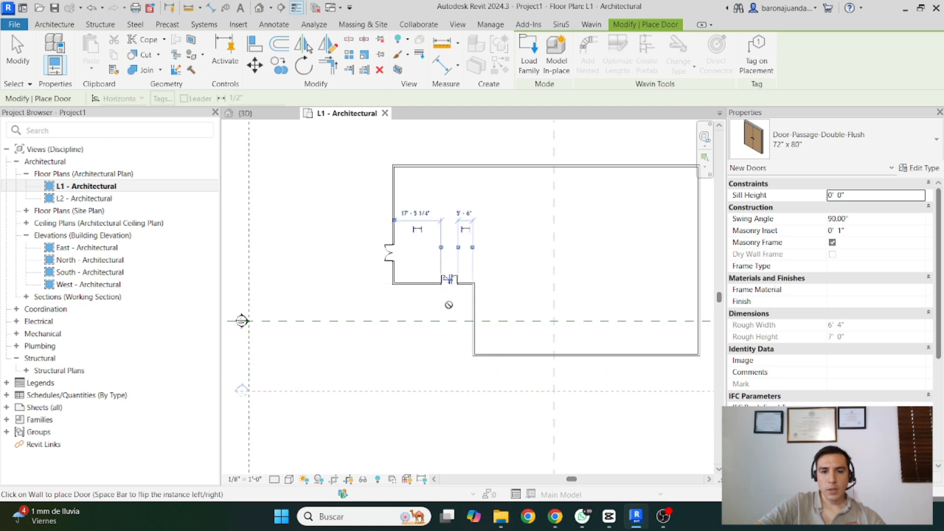
pyautogui.click(449, 305)
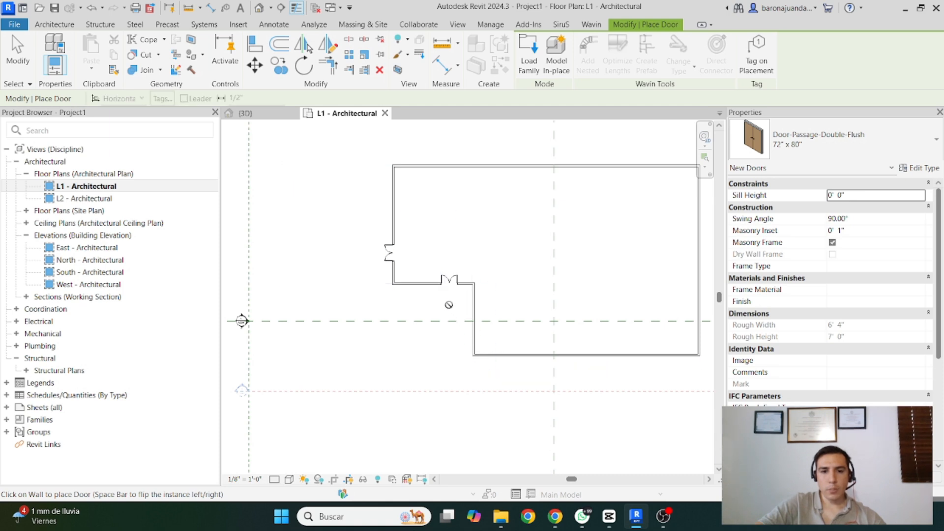
pyautogui.press('Escape')
pyautogui.press('Escape')
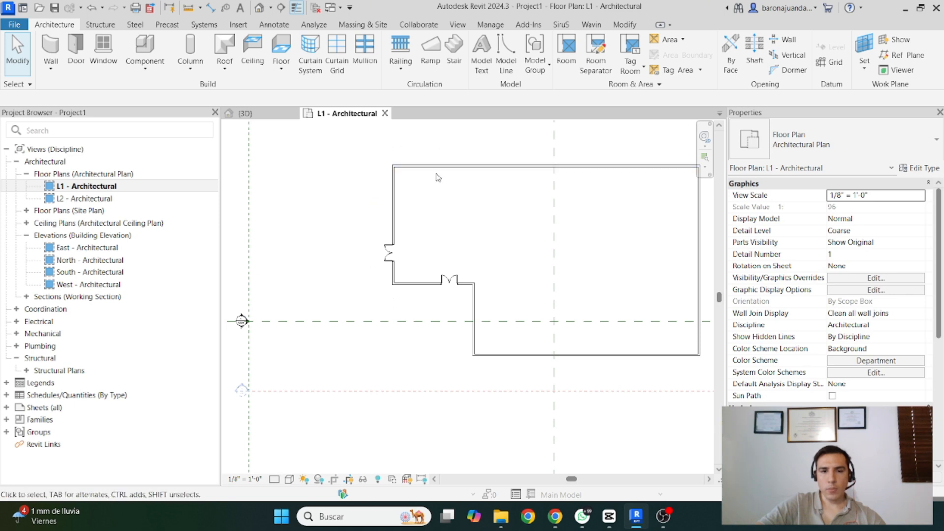
# Change the door in the notch's horizontal wall to the Door-Passage-Single-Flush 30" x 80" type
pyautogui.click(451, 284)
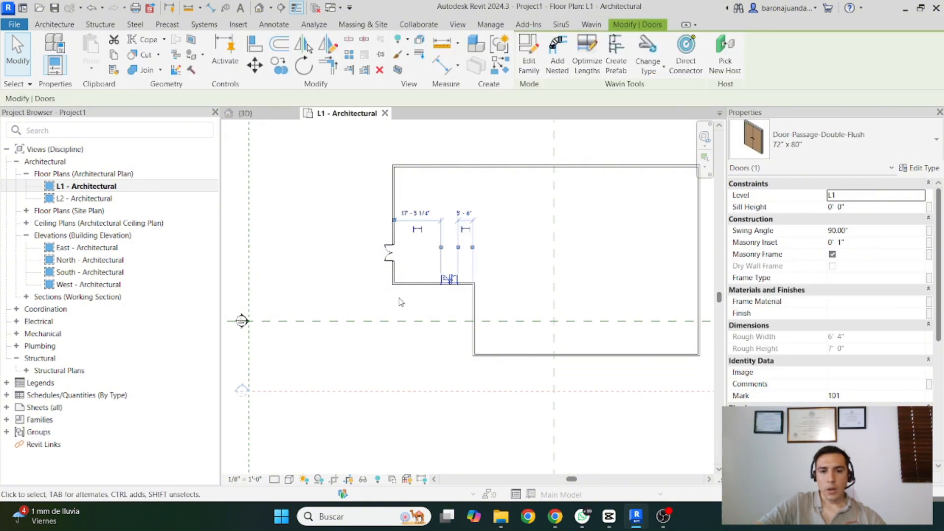
pyautogui.click(861, 153)
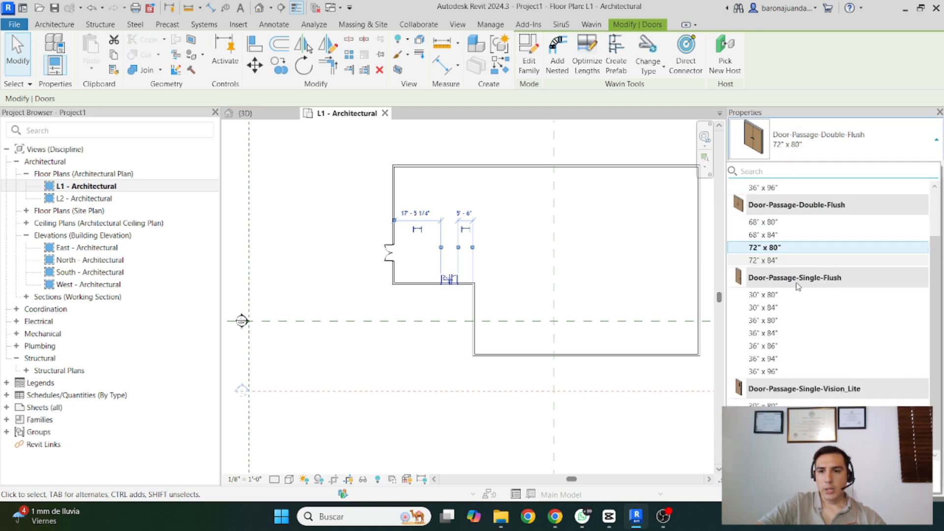
pyautogui.click(763, 294)
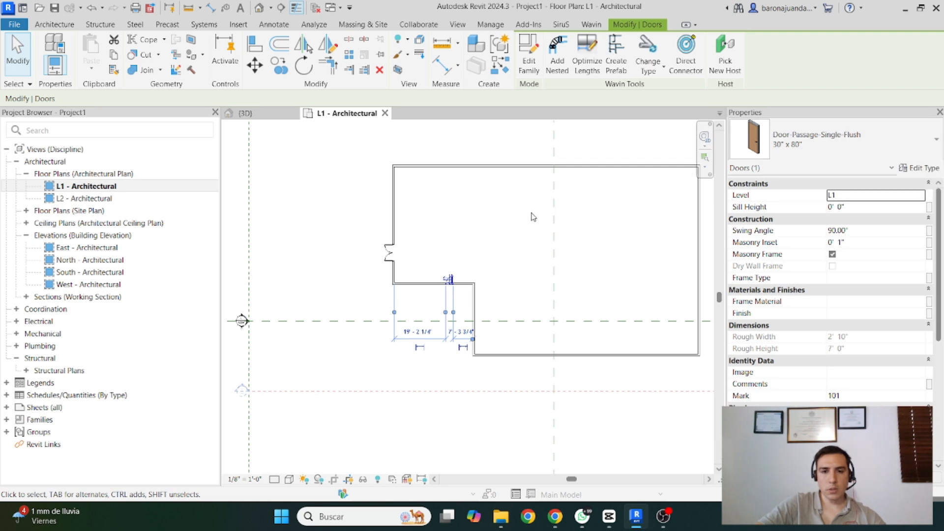
pyautogui.click(501, 227)
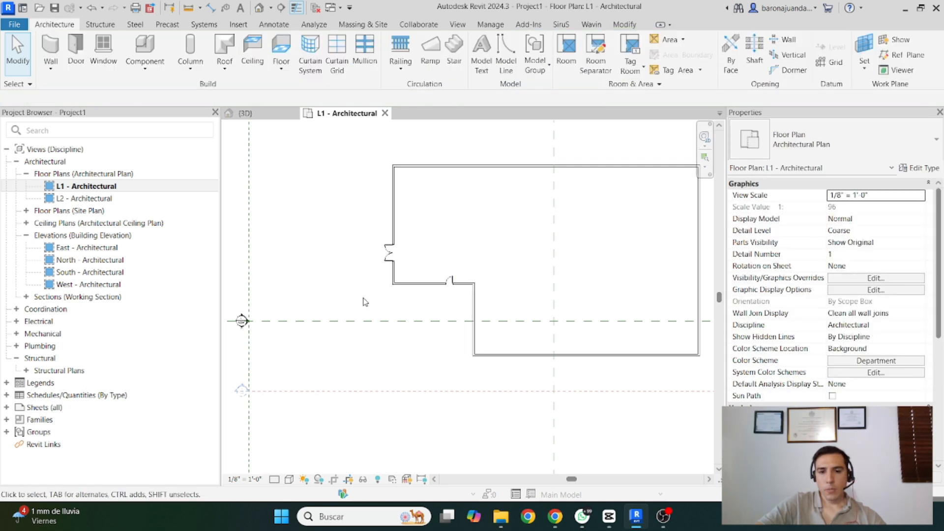
pyautogui.scroll(-1, 361, 302)
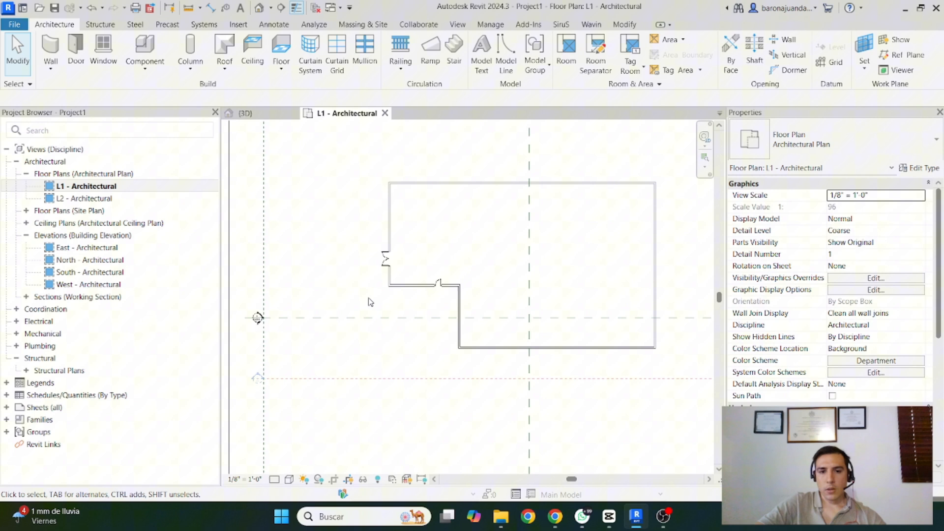
pyautogui.scroll(6, 428, 301)
pyautogui.click(437, 287)
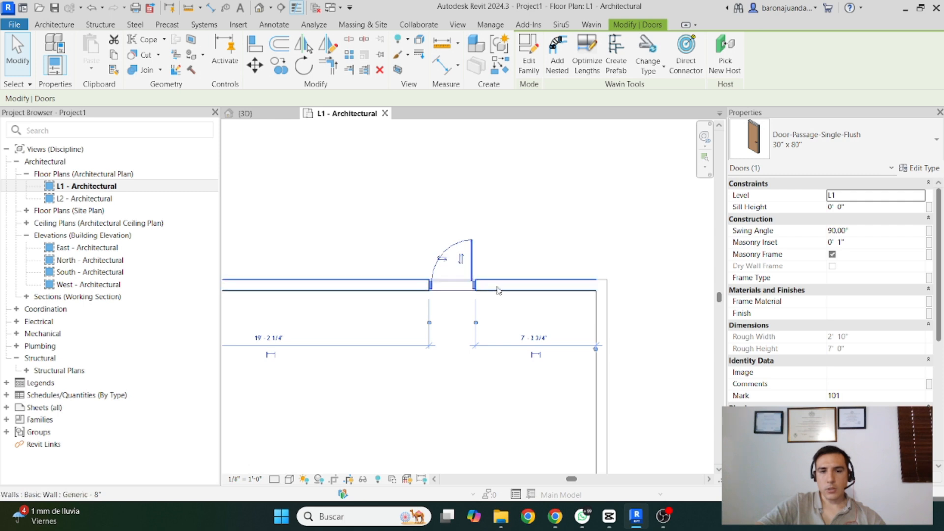
pyautogui.click(512, 311)
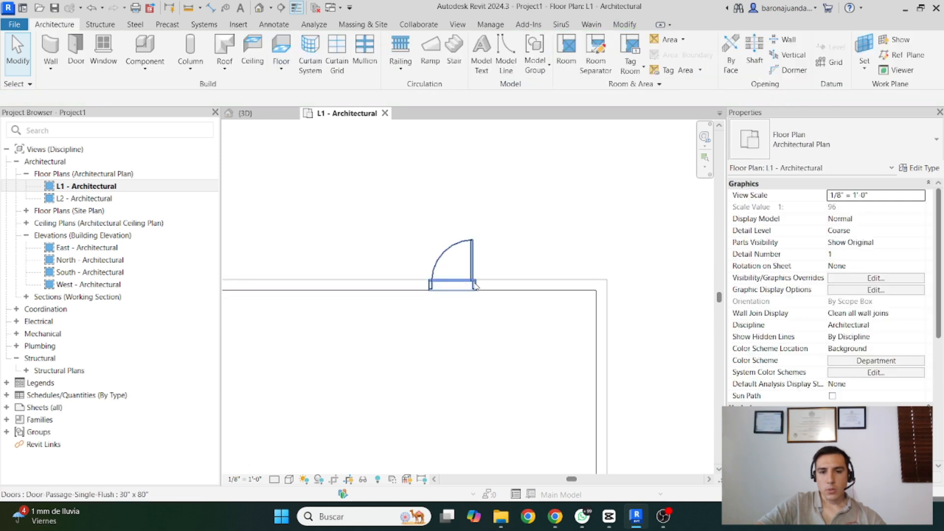
pyautogui.scroll(-8, 440, 355)
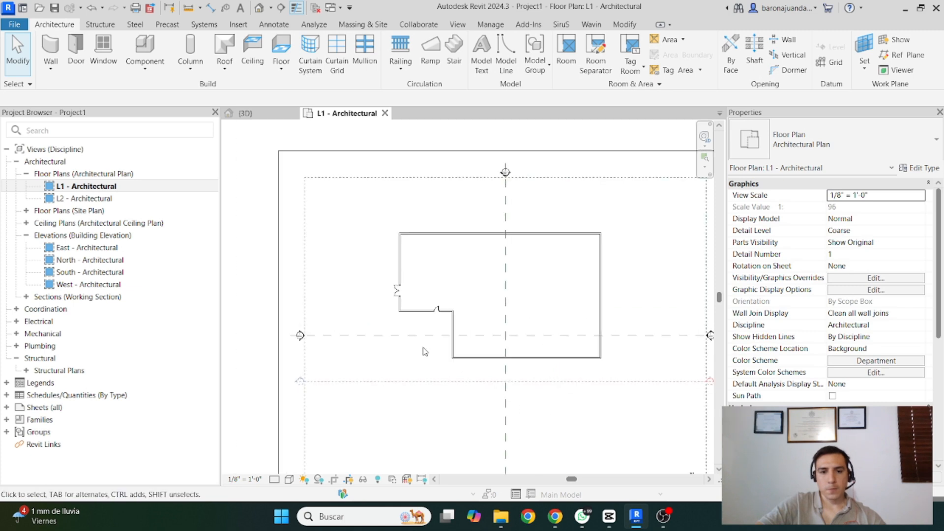
# Extend the notch's horizontal wall across the building interior to the east exterior wall
pyautogui.scroll(2, 524, 327)
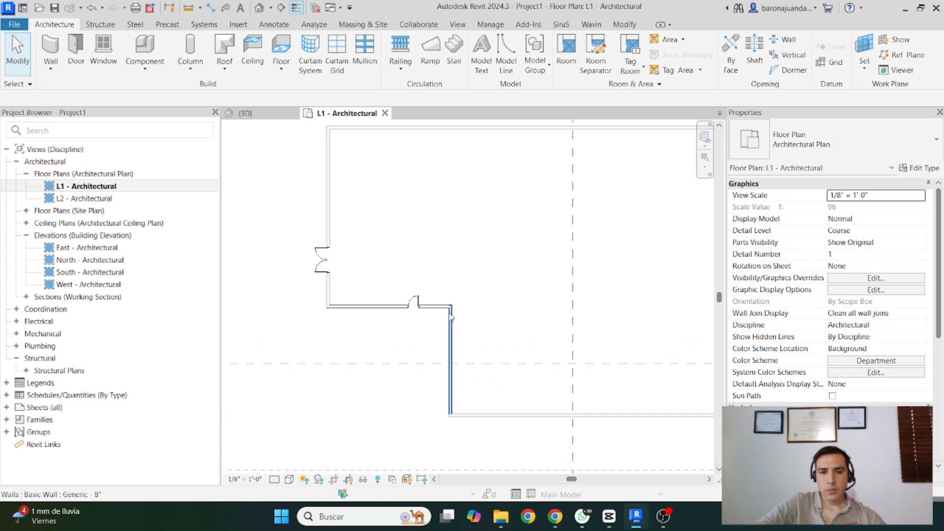
pyautogui.click(389, 305)
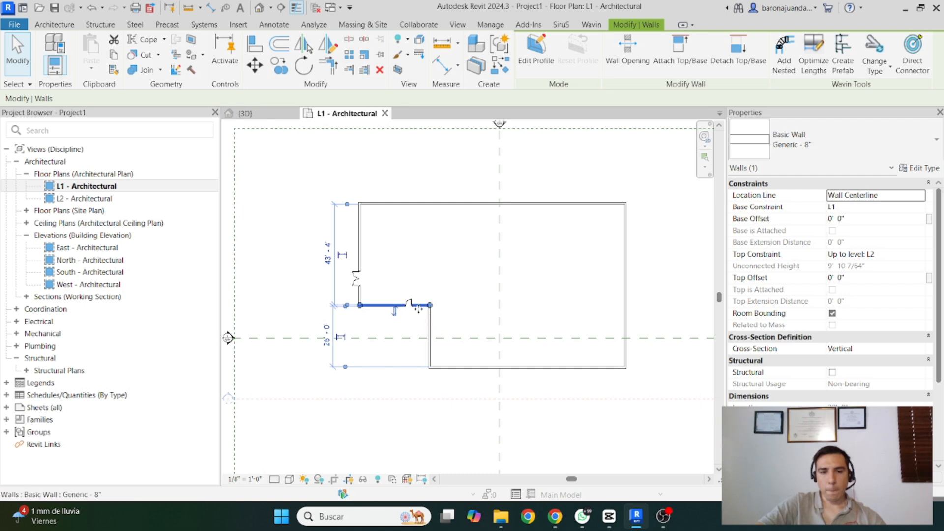
pyautogui.moveTo(430, 305); pyautogui.dragTo(625, 305)
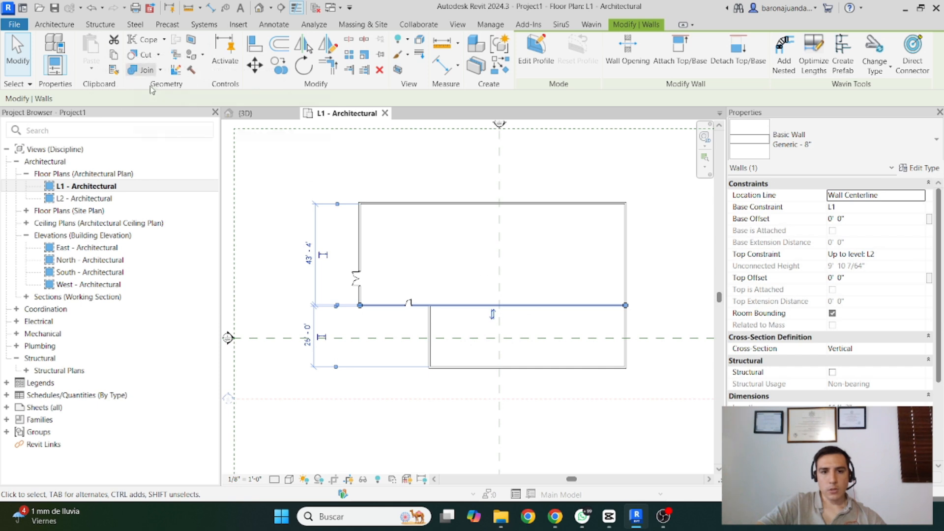
# Draw two vertical Generic - 8" walls from the extended horizontal wall to the north wall, dividing the upper area into three rooms
pyautogui.click(54, 25)
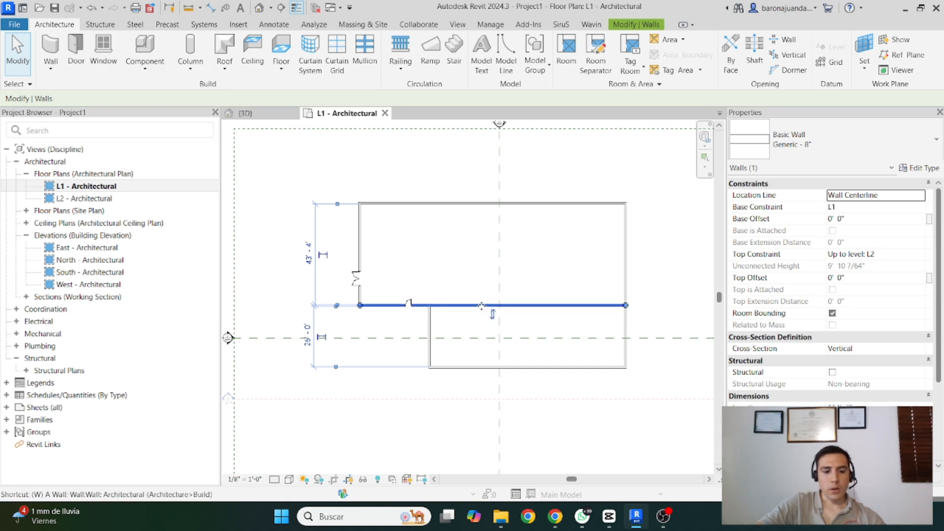
pyautogui.press('w')
pyautogui.press('a')
pyautogui.click(466, 306)
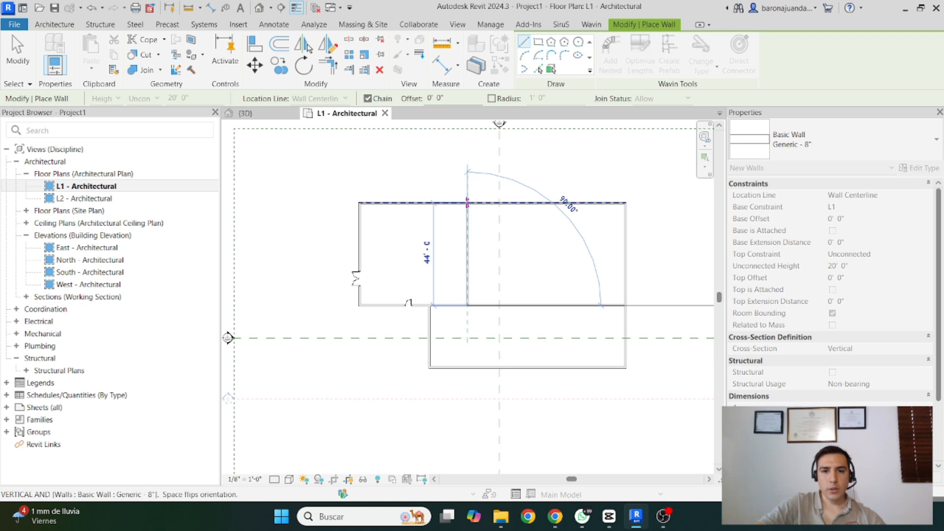
pyautogui.click(468, 203)
pyautogui.click(559, 305)
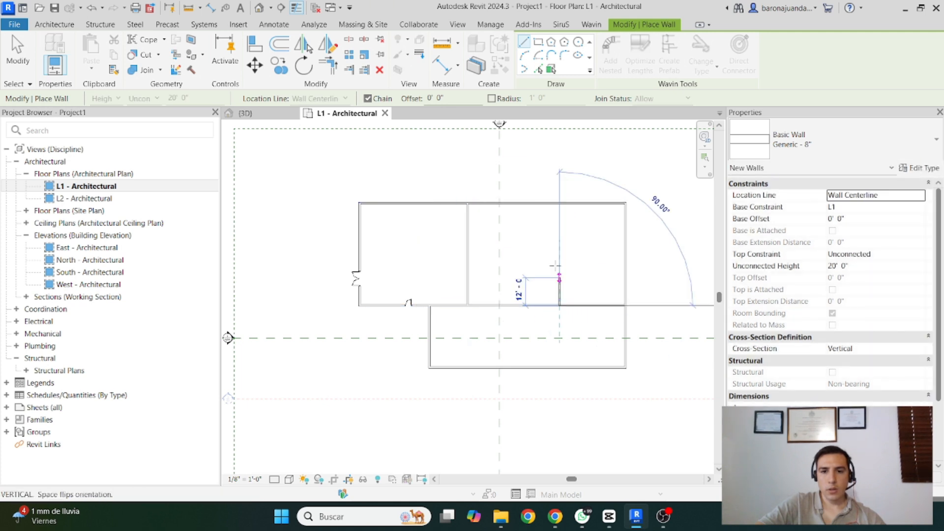
pyautogui.click(559, 203)
pyautogui.press('Escape')
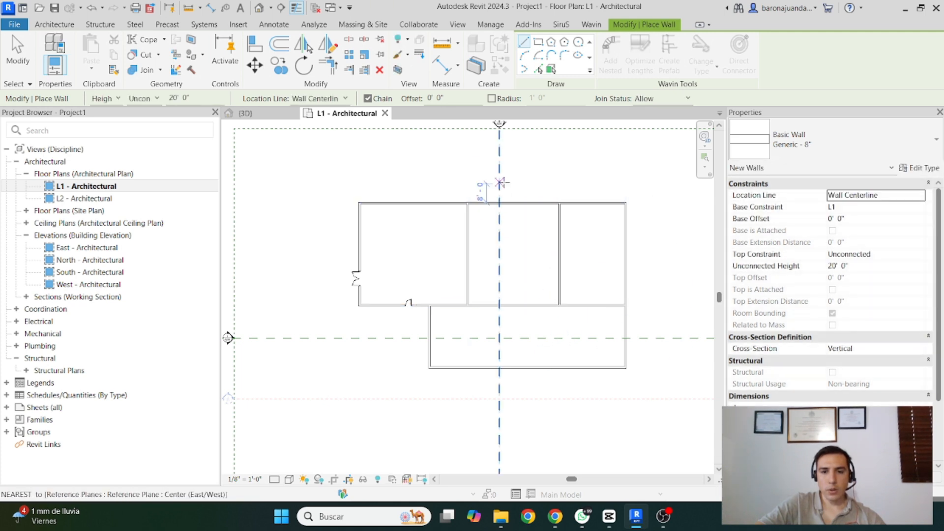
pyautogui.press('Escape')
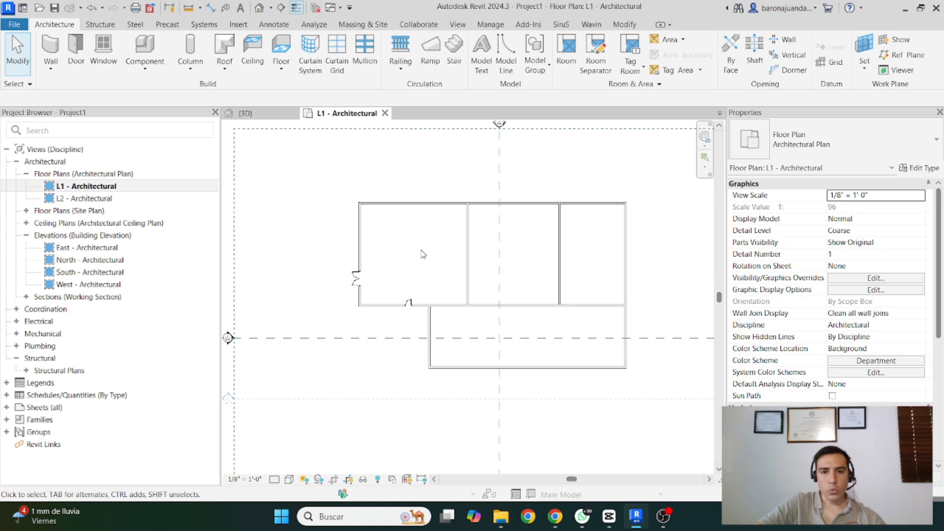
# Place 72" x 80" double doors near the first partition's upper end, the second partition's lower end and the south wall's west end
pyautogui.press('d')
pyautogui.press('r')
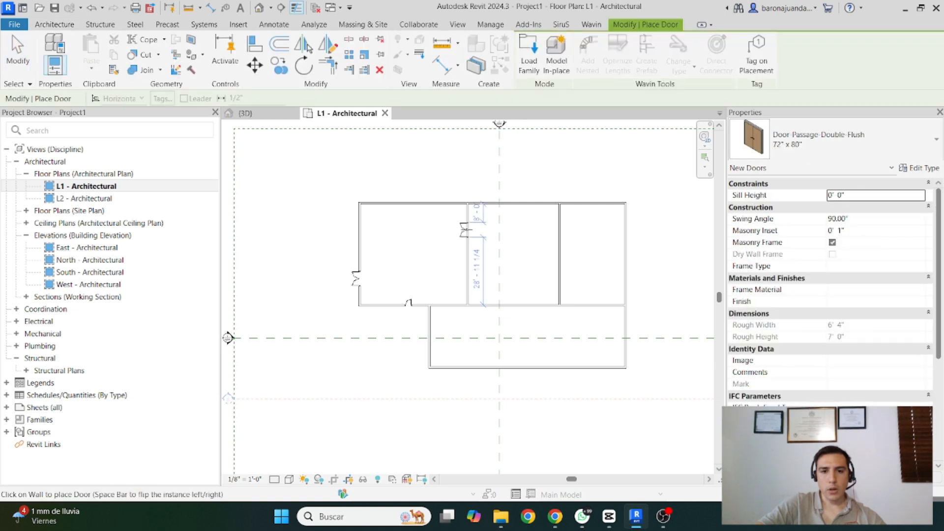
pyautogui.click(464, 221)
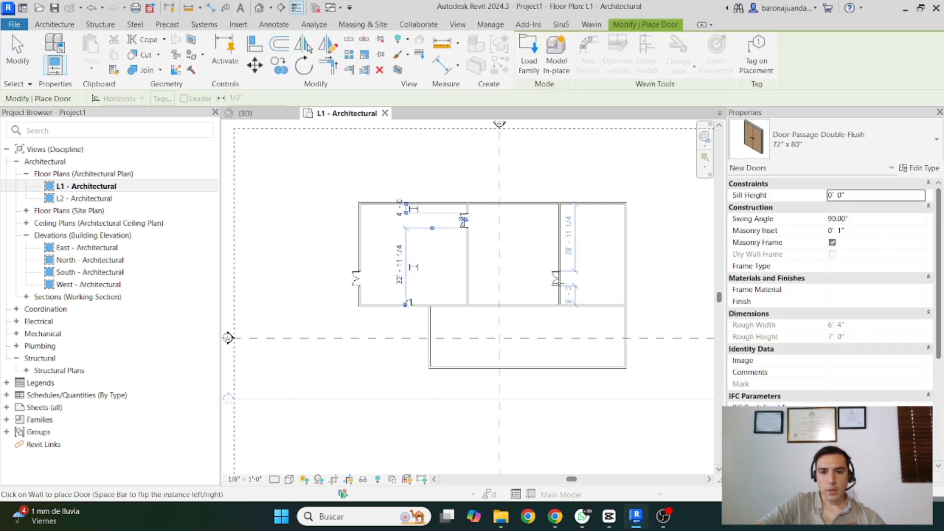
pyautogui.click(555, 288)
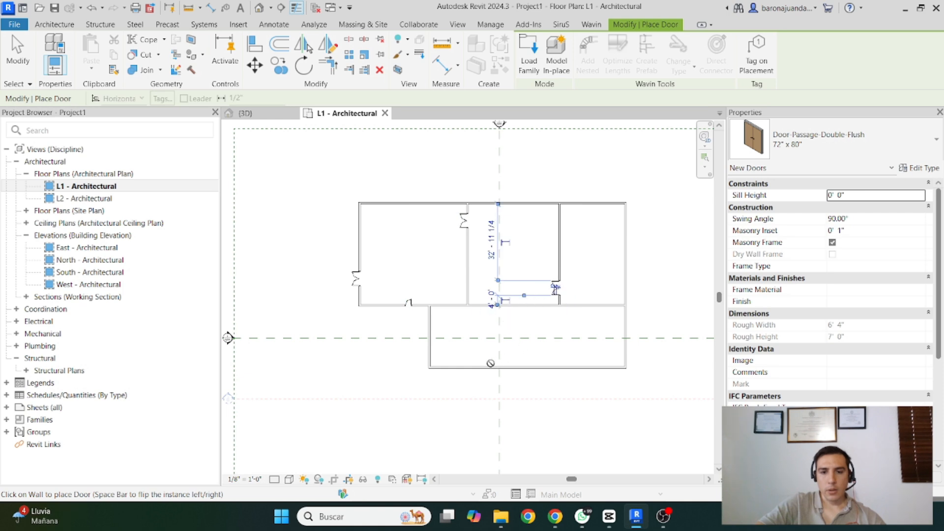
pyautogui.click(456, 364)
pyautogui.press('Escape')
pyautogui.press('Escape')
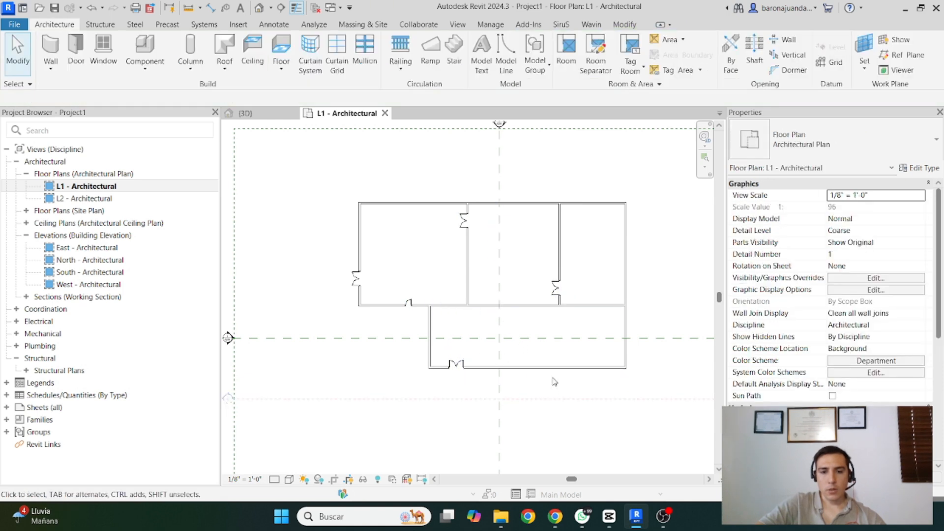
# Place a Window-Casement-Double 48" x 60" in the northwest room's north wall, about 11' 6" from the west wall
pyautogui.scroll(2, 481, 358)
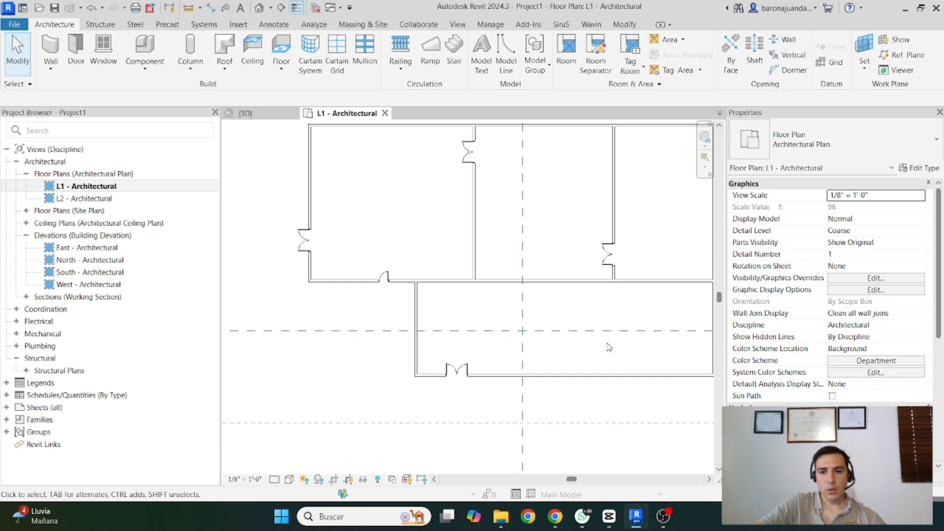
pyautogui.moveTo(628, 351); pyautogui.dragTo(558, 356, button='middle')
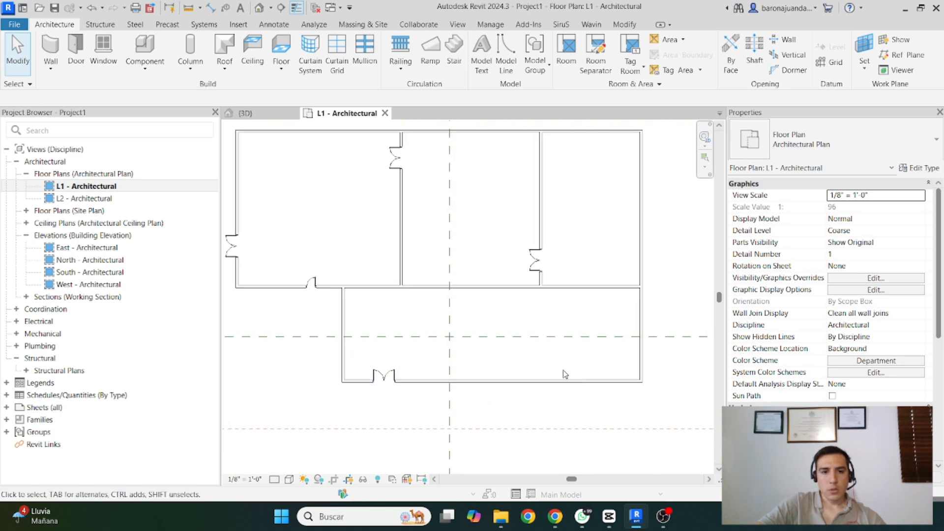
pyautogui.scroll(-2, 532, 366)
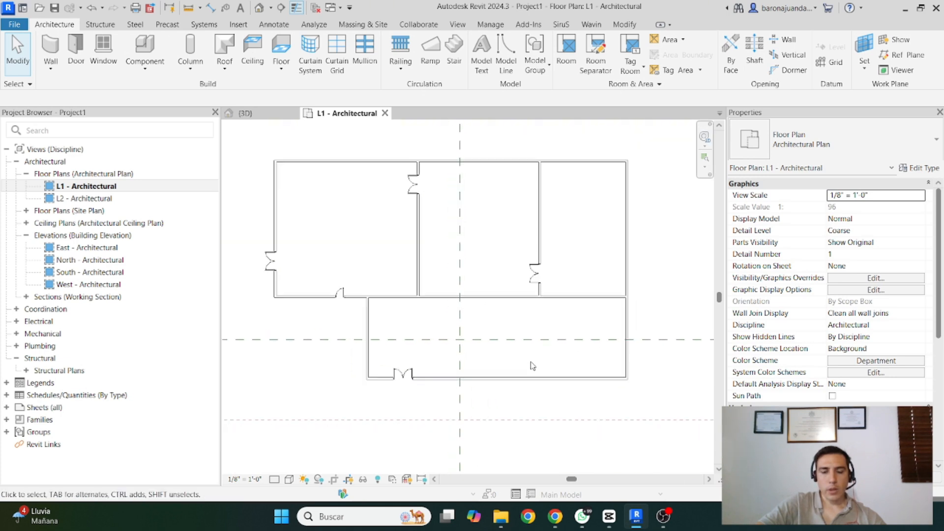
pyautogui.scroll(1, 462, 343)
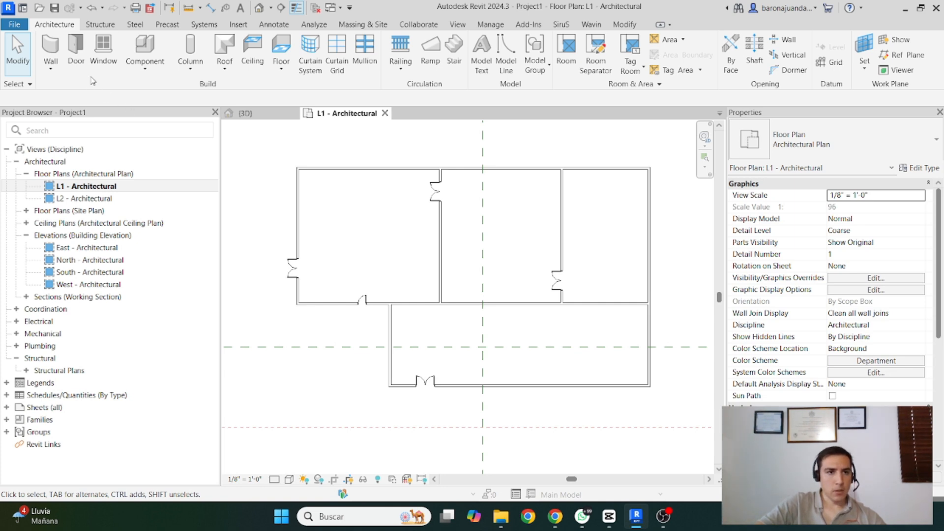
pyautogui.click(104, 47)
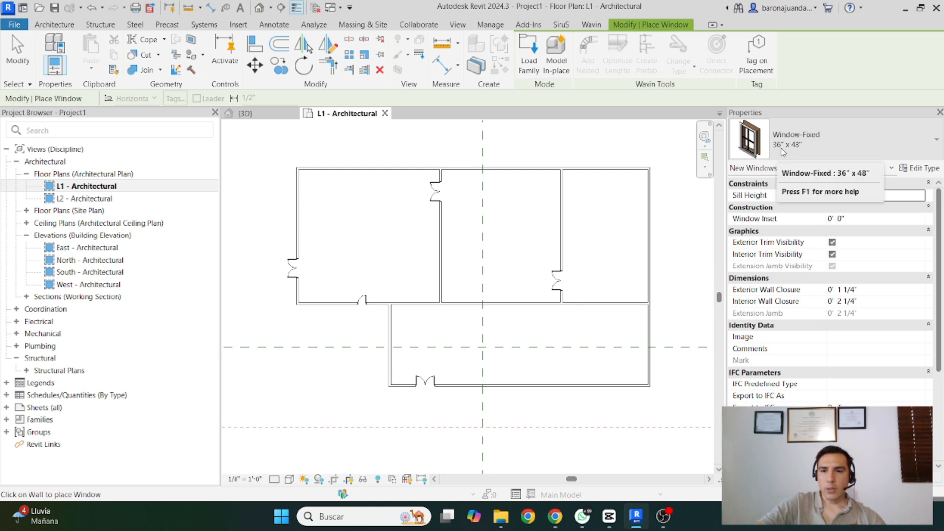
pyautogui.click(839, 146)
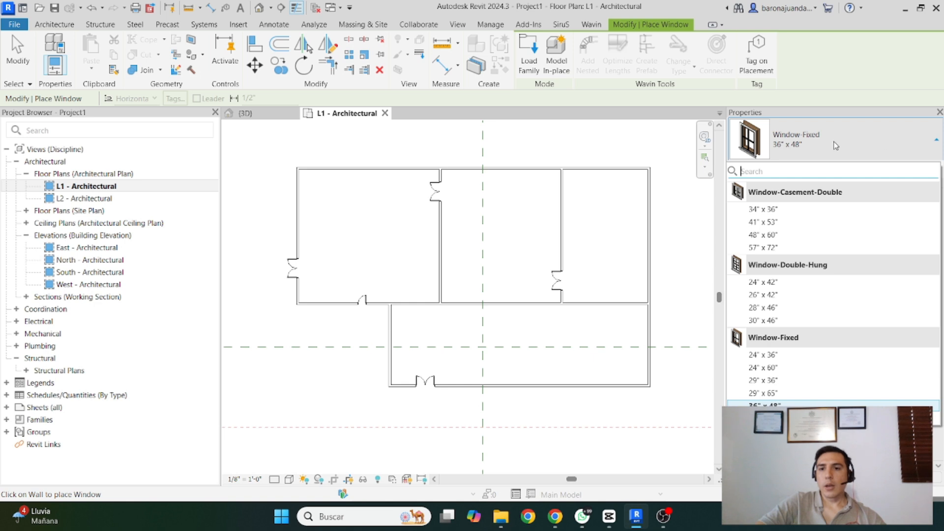
pyautogui.click(786, 235)
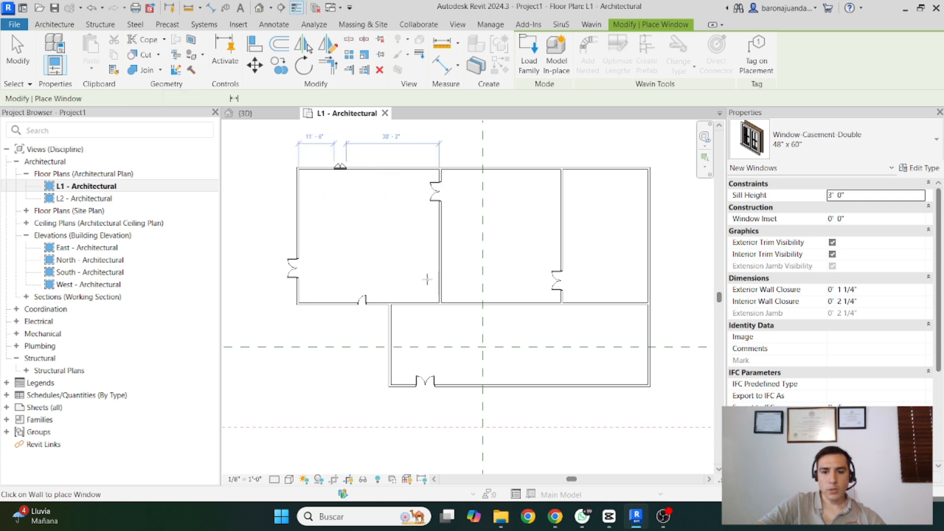
pyautogui.click(340, 166)
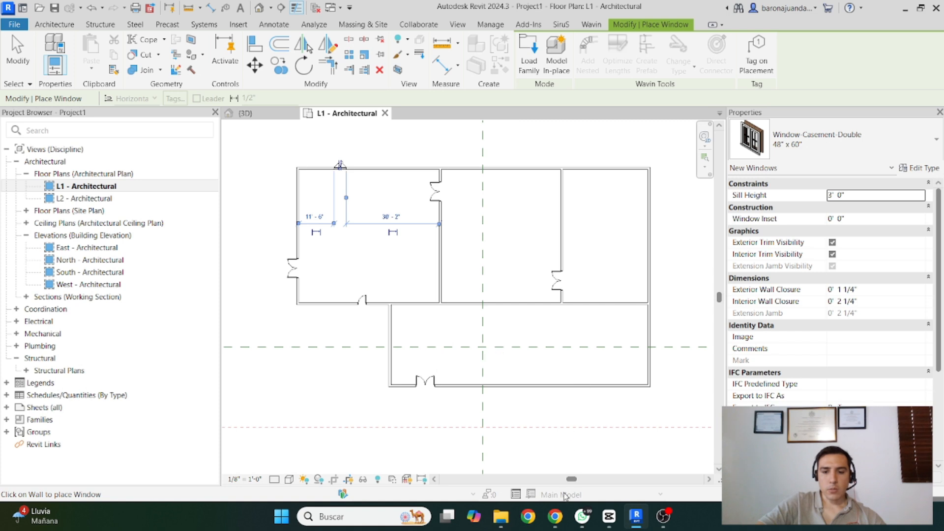
# Switch to Chrome and search Google for "window revit family" in a new tab
pyautogui.click(555, 516)
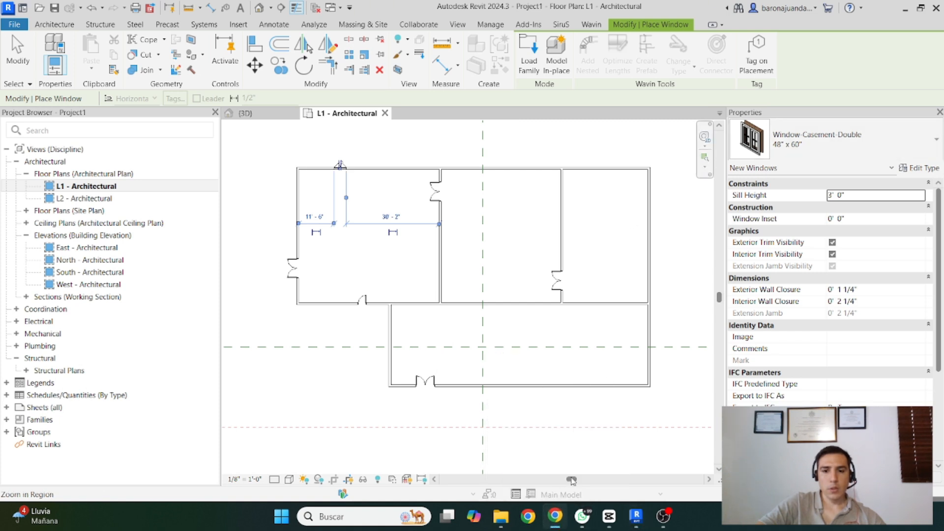
pyautogui.click(904, 9)
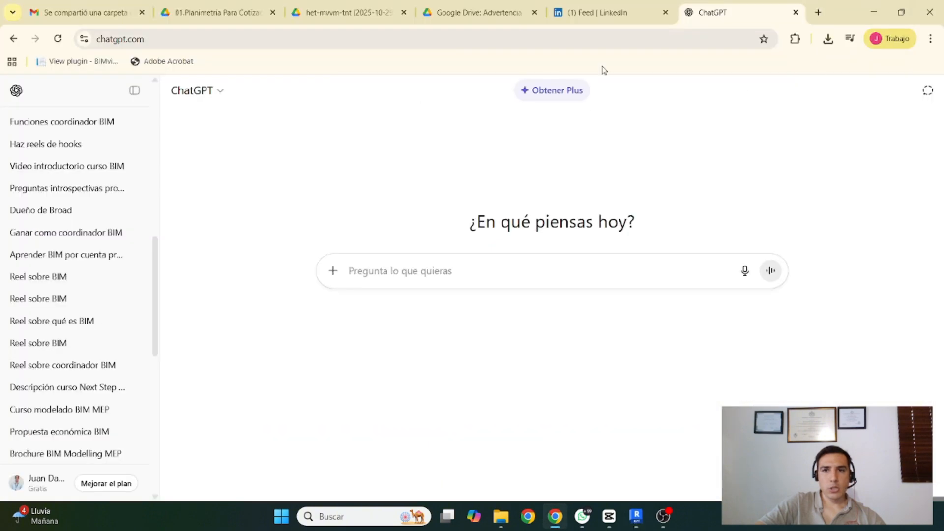
pyautogui.click(818, 13)
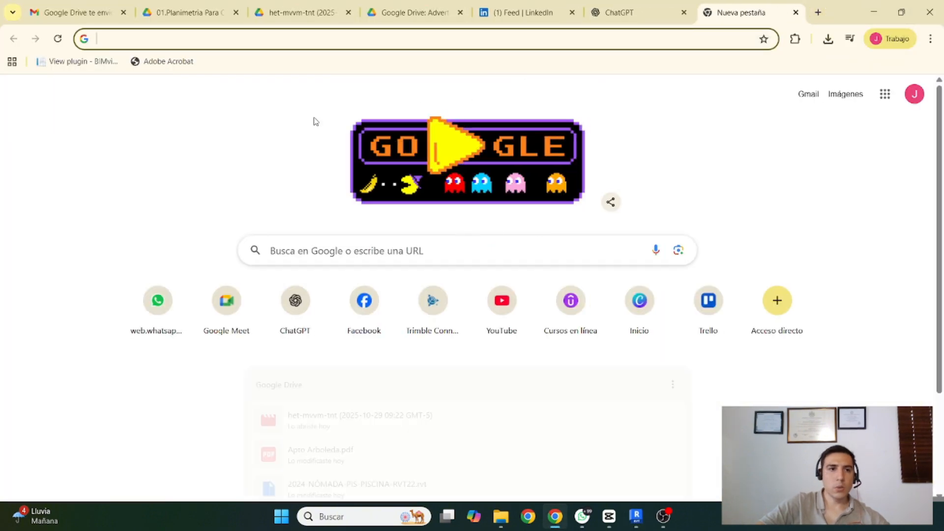
pyautogui.write('win')
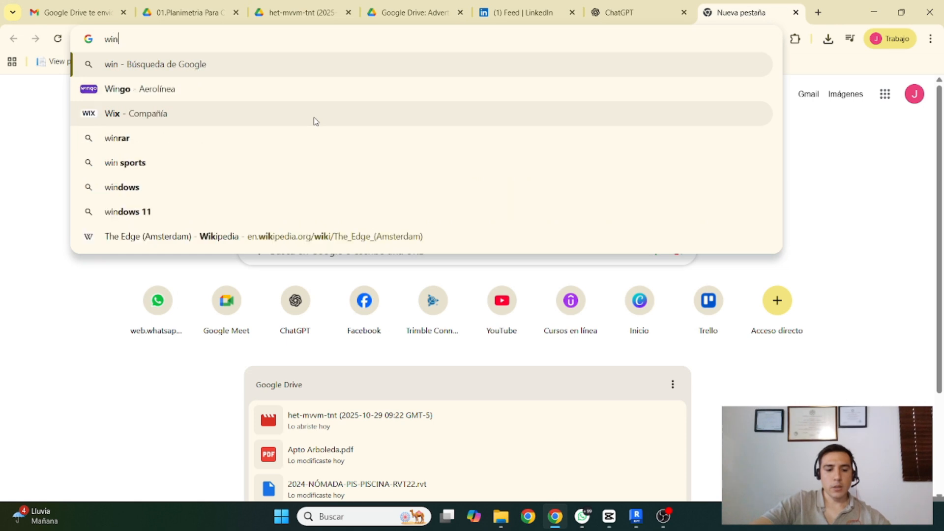
pyautogui.write('dow revit')
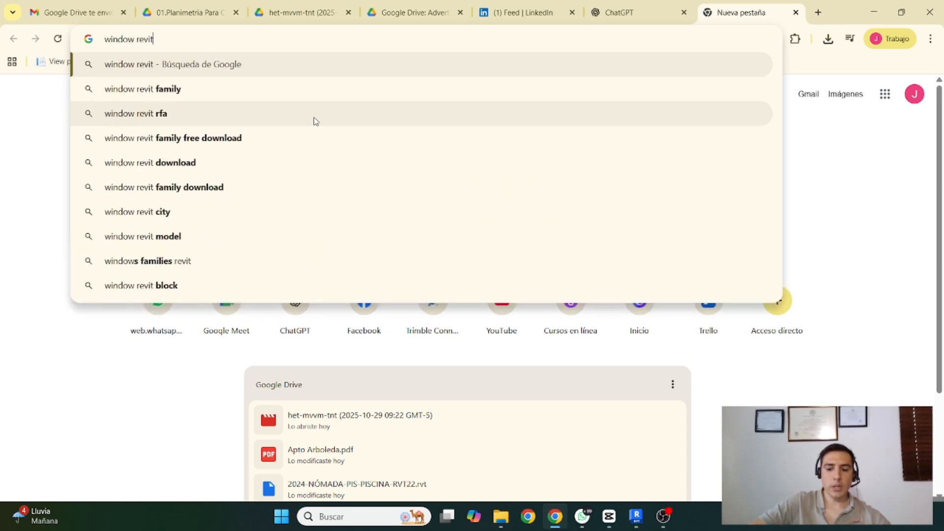
pyautogui.press('Down')
pyautogui.press('Return')
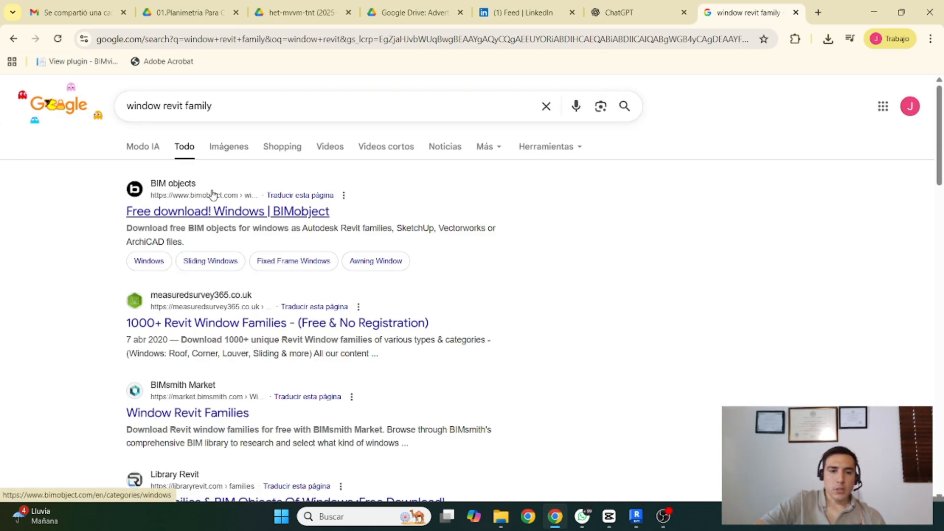
# Look through the image results for Revit window families, and return to the general web results
pyautogui.click(228, 146)
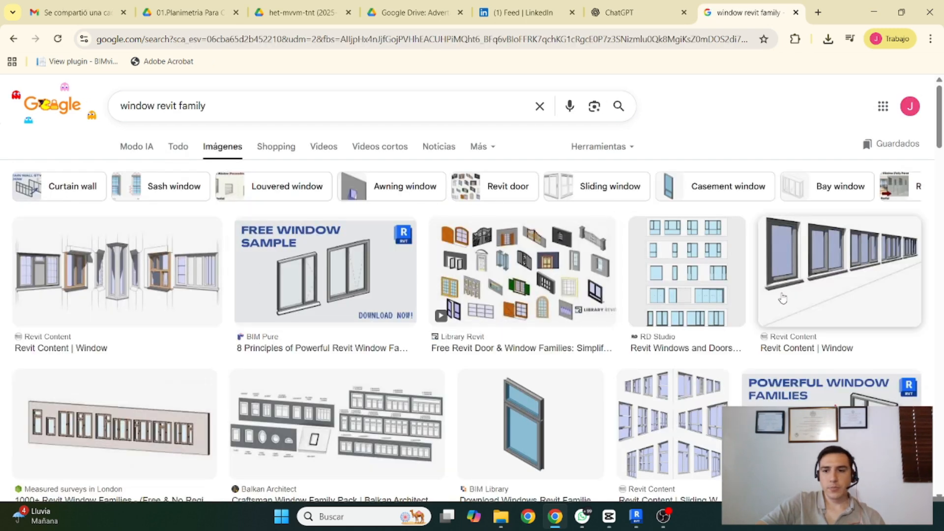
pyautogui.scroll(-2, 413, 272)
pyautogui.scroll(-1, 413, 272)
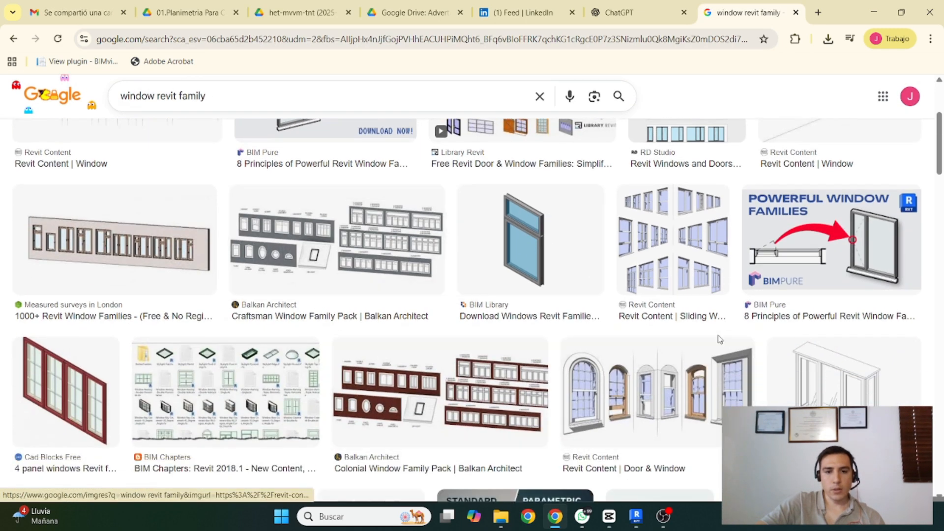
pyautogui.scroll(4, 413, 272)
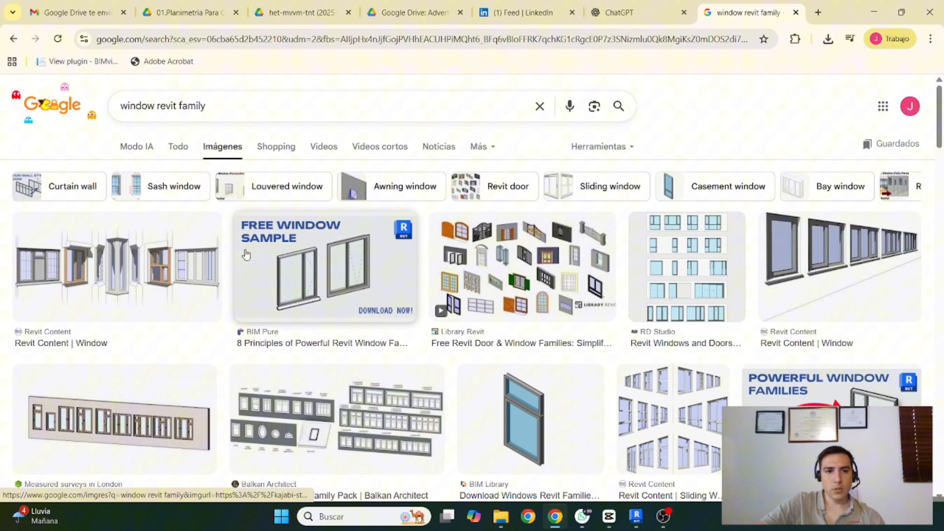
pyautogui.click(183, 150)
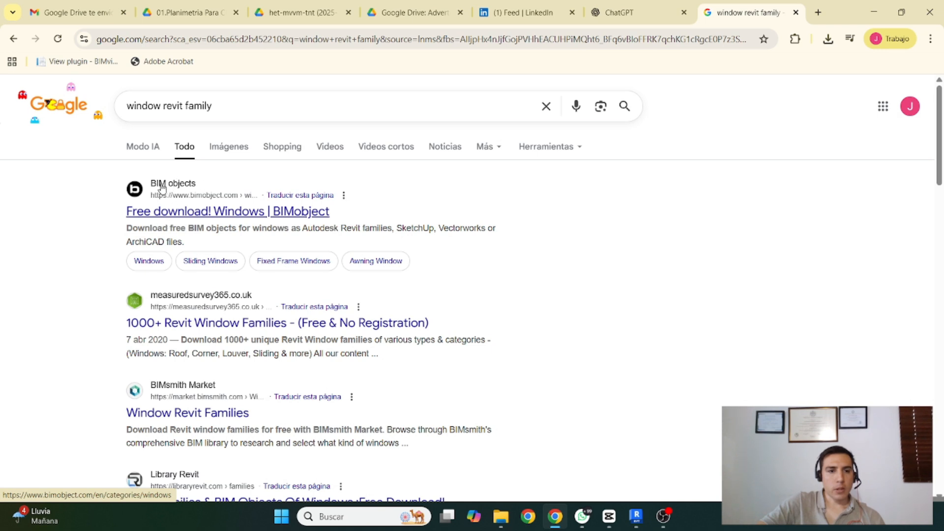
# Open BIMobject's Windows category and browse its window products
pyautogui.click(165, 216)
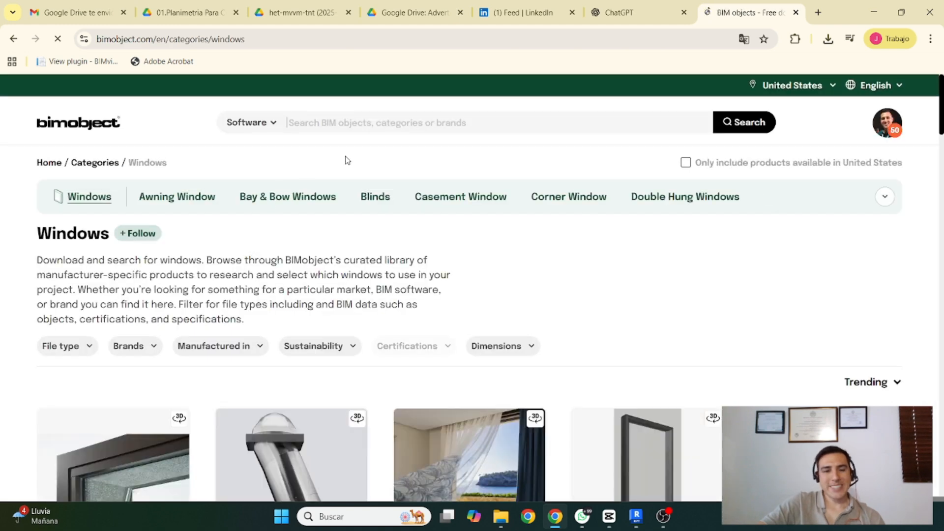
pyautogui.scroll(-3, 350, 167)
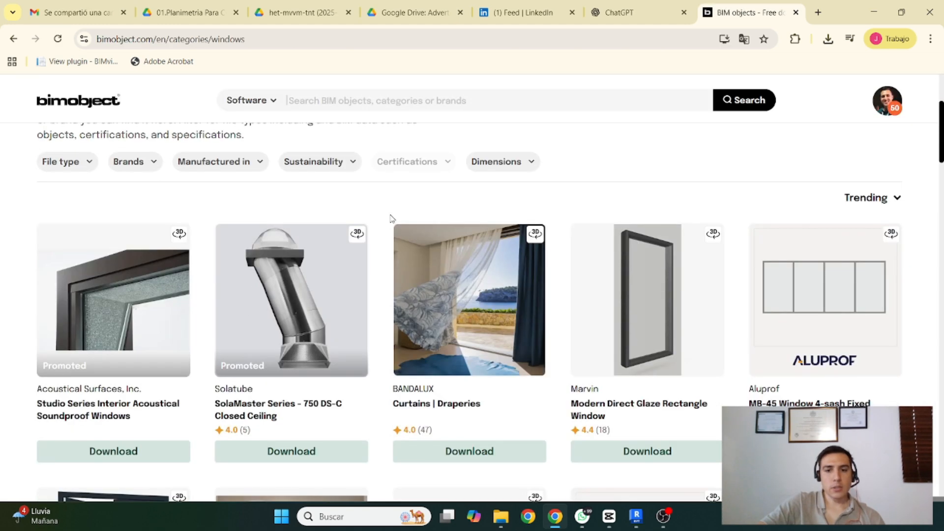
pyautogui.scroll(-1, 353, 201)
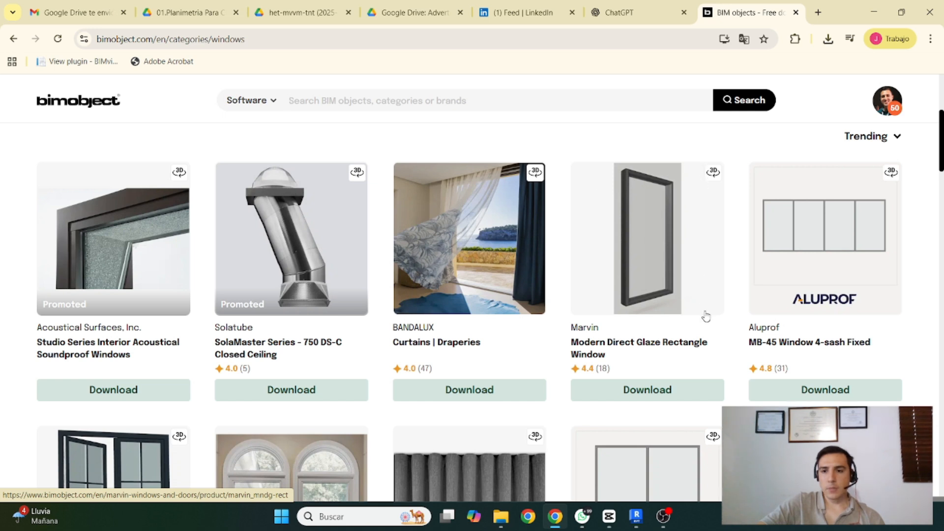
pyautogui.scroll(-1, 698, 315)
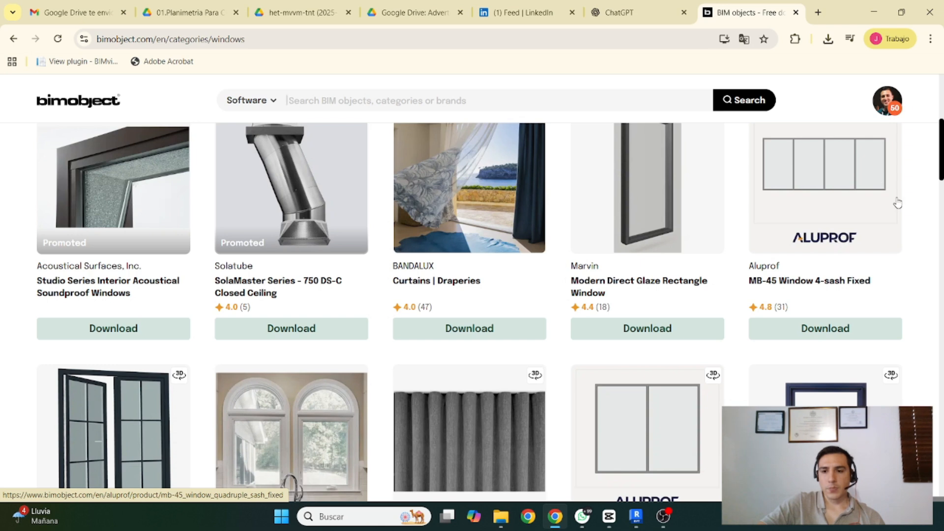
# Download only the Revit family file of Aluprof's MB-45 Window 4-sash Fixed, leaving out the PDFs
pyautogui.click(822, 337)
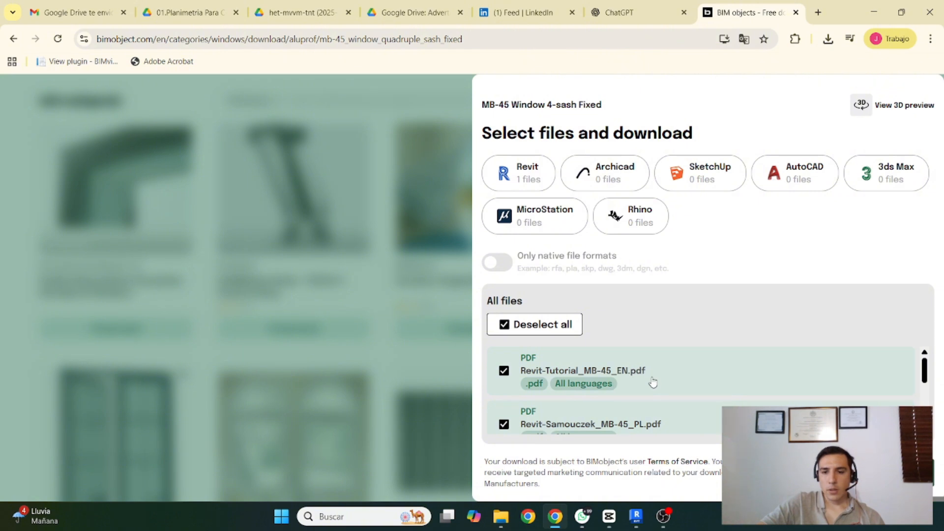
pyautogui.scroll(-1, 652, 382)
pyautogui.scroll(-1, 651, 388)
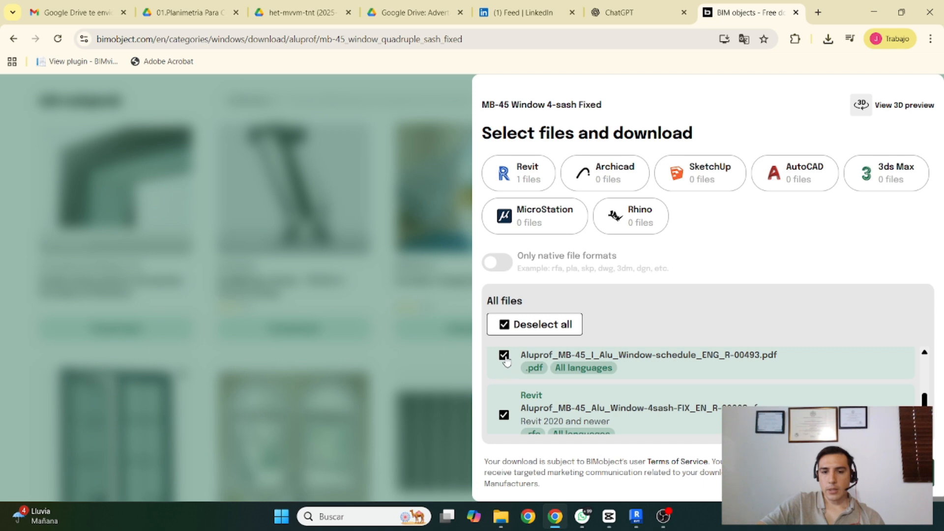
pyautogui.click(528, 329)
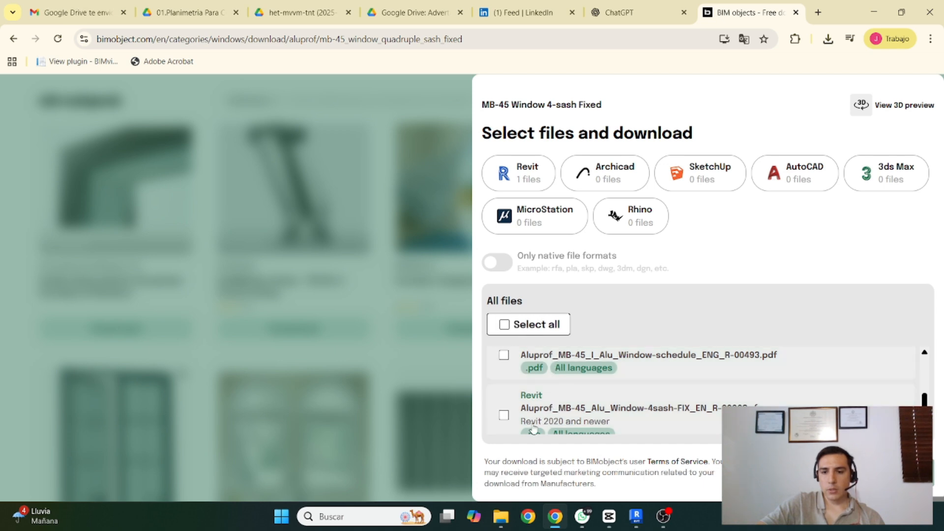
pyautogui.click(504, 416)
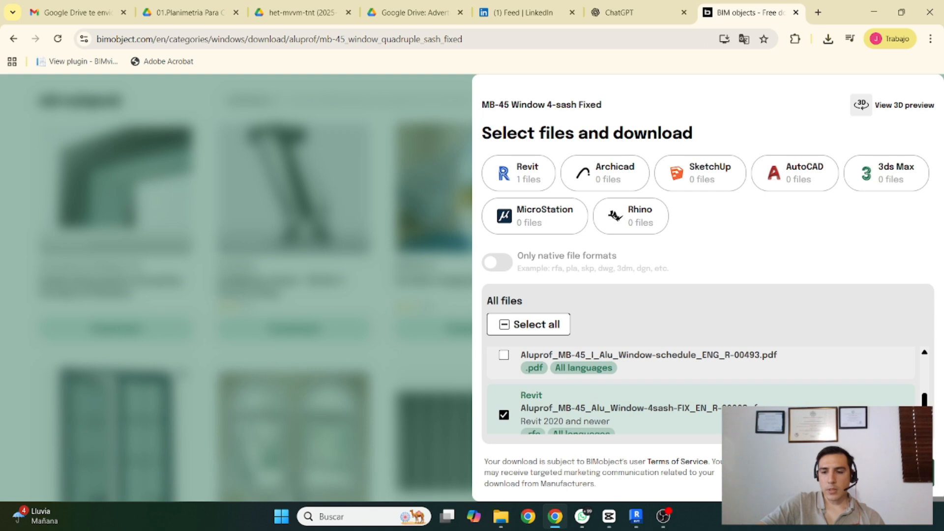
pyautogui.click(928, 470)
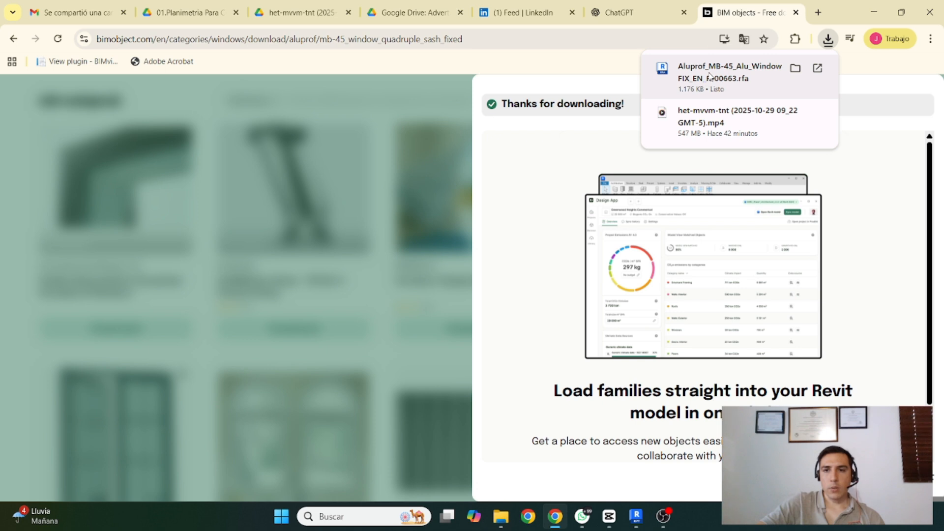
# Load the downloaded Aluprof family into the Revit project and place its 4980 x 1215 window midway along the middle room's north wall
pyautogui.moveTo(709, 74); pyautogui.dragTo(513, 244)
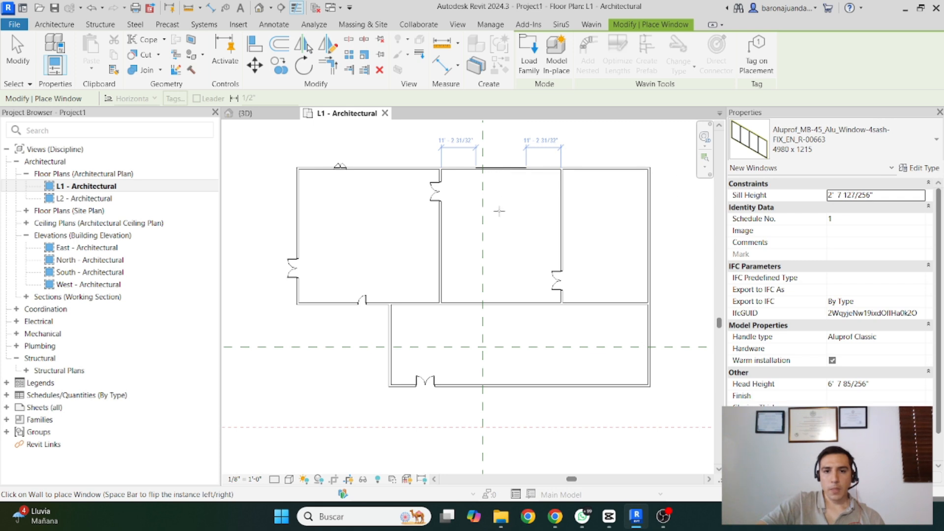
pyautogui.click(498, 168)
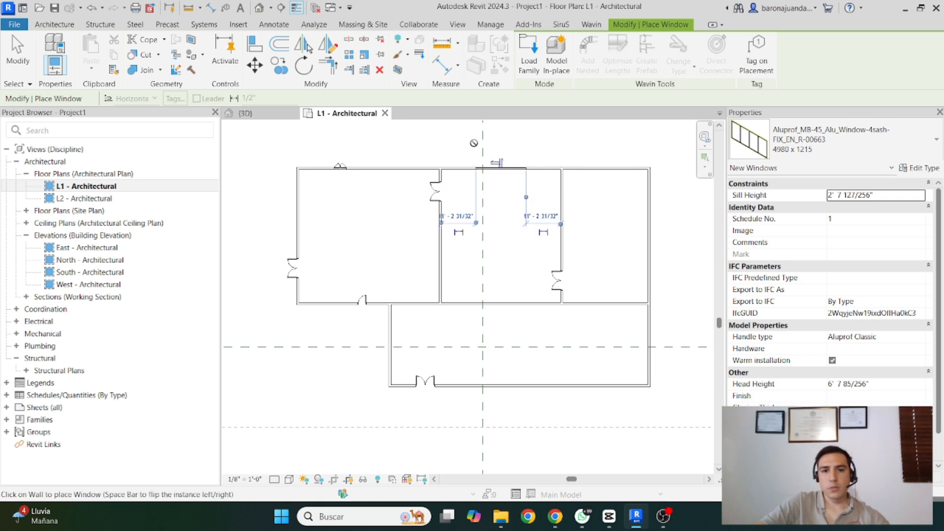
pyautogui.scroll(2, 475, 142)
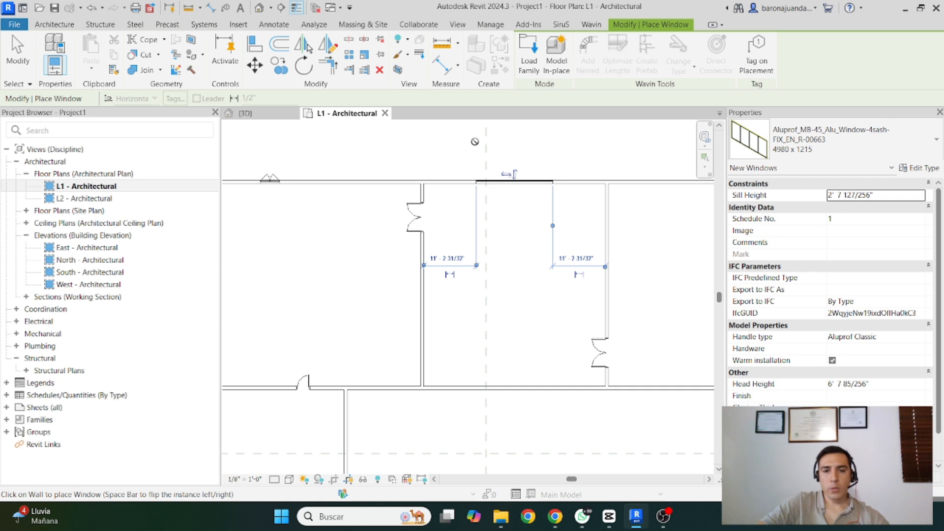
pyautogui.scroll(1, 494, 148)
pyautogui.press('Escape')
pyautogui.press('Escape')
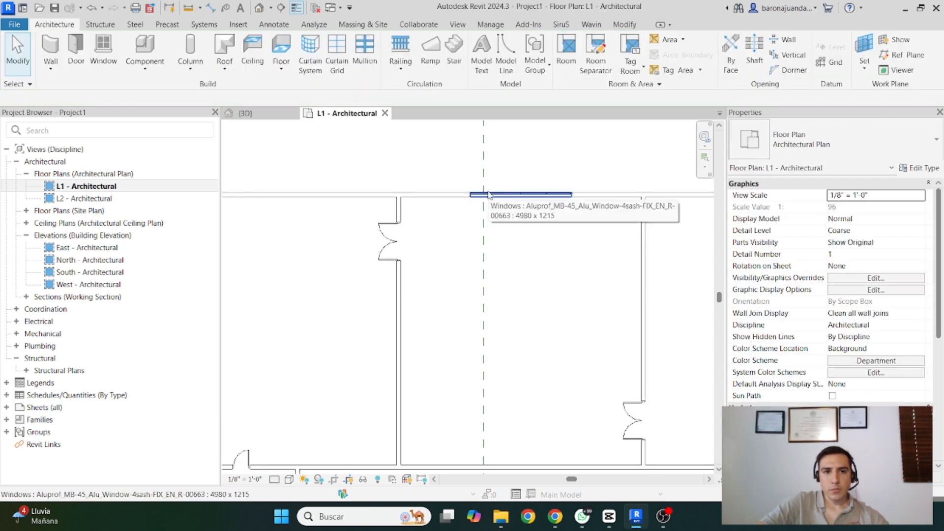
# Open the 3D view, examine the north wall's windows from outside, and select the four-sash Aluprof window
pyautogui.scroll(-3, 453, 179)
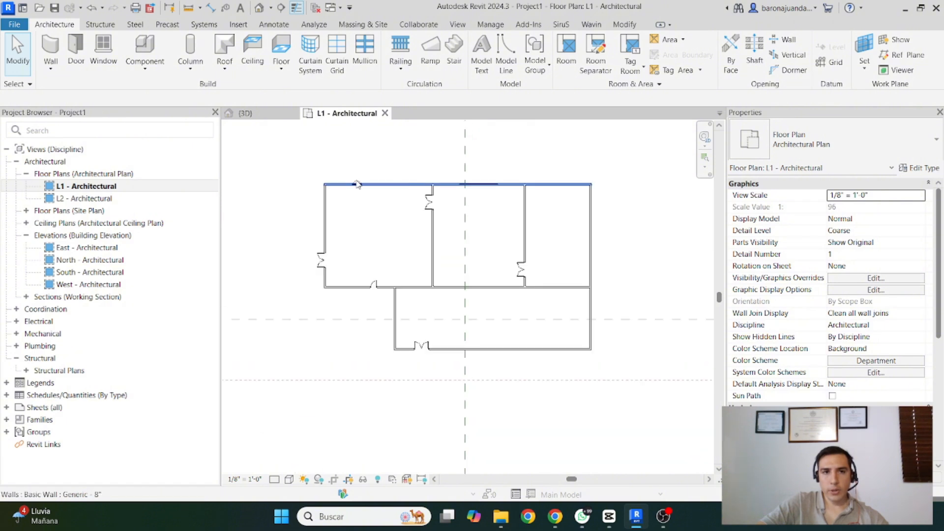
pyautogui.click(259, 8)
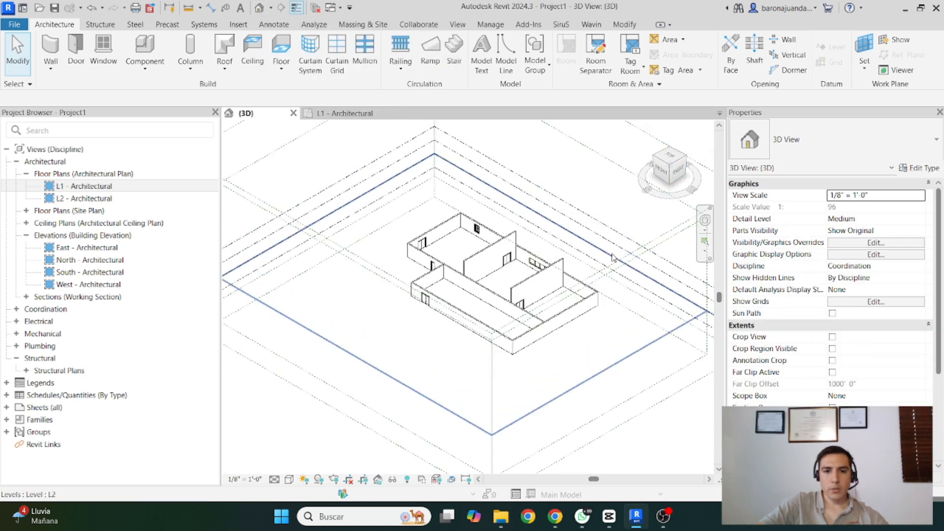
pyautogui.scroll(3, 539, 278)
pyautogui.keyDown('shift'); pyautogui.moveTo(539, 278); pyautogui.dragTo(454, 404, button='middle'); pyautogui.keyUp('shift')
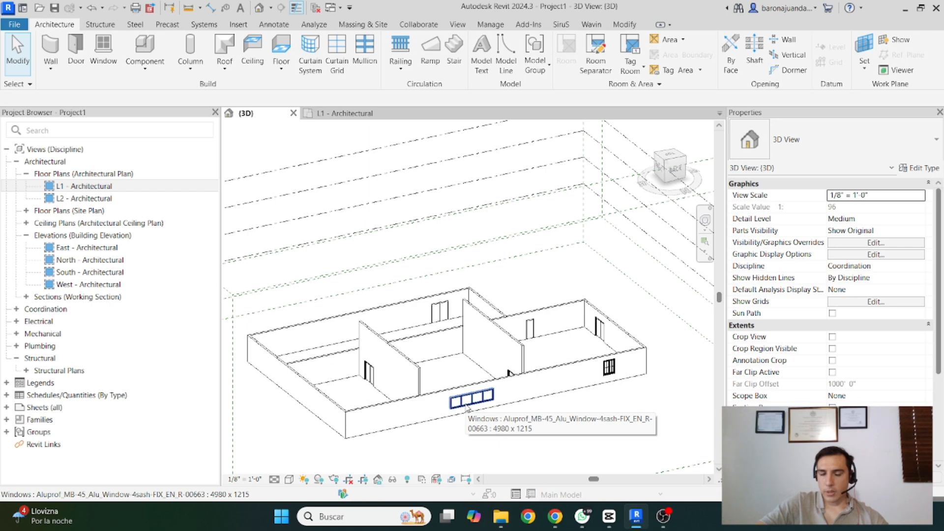
pyautogui.click(467, 406)
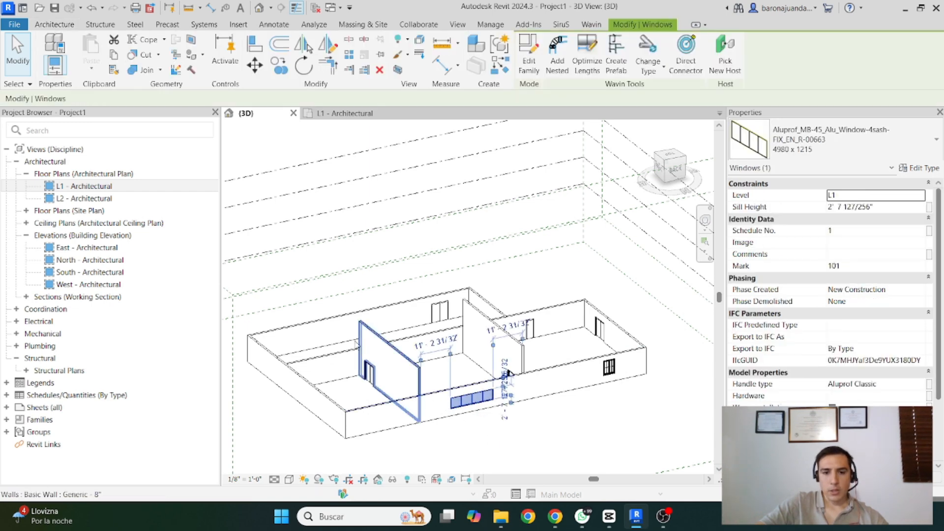
# Constrain the tops of the two interior partition walls beside the middle room to level L2 in the 3D view
pyautogui.moveTo(425, 386)
pyautogui.keyDown('shift'); pyautogui.mouseDown(button='middle')
pyautogui.moveTo(479, 368)
pyautogui.moveTo(426, 381)
pyautogui.mouseUp(button='middle'); pyautogui.keyUp('shift')
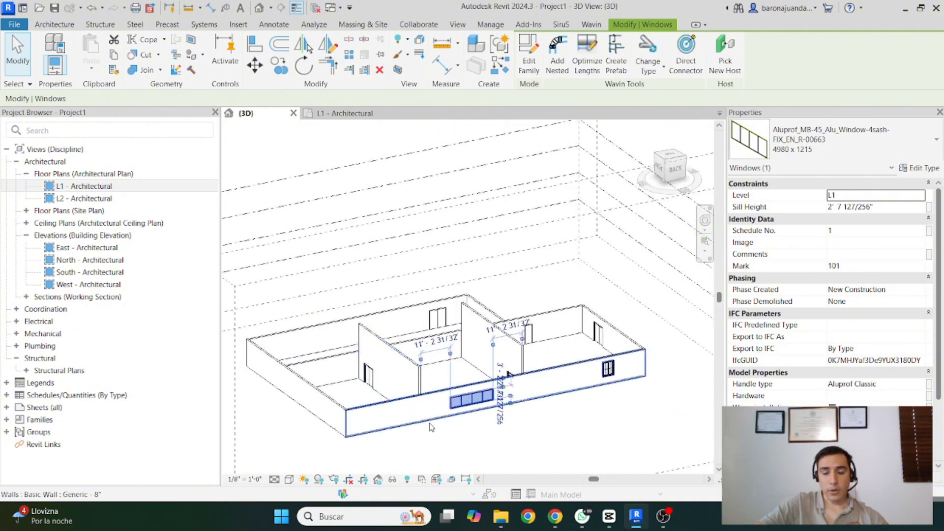
pyautogui.scroll(1, 433, 427)
pyautogui.scroll(-2, 451, 229)
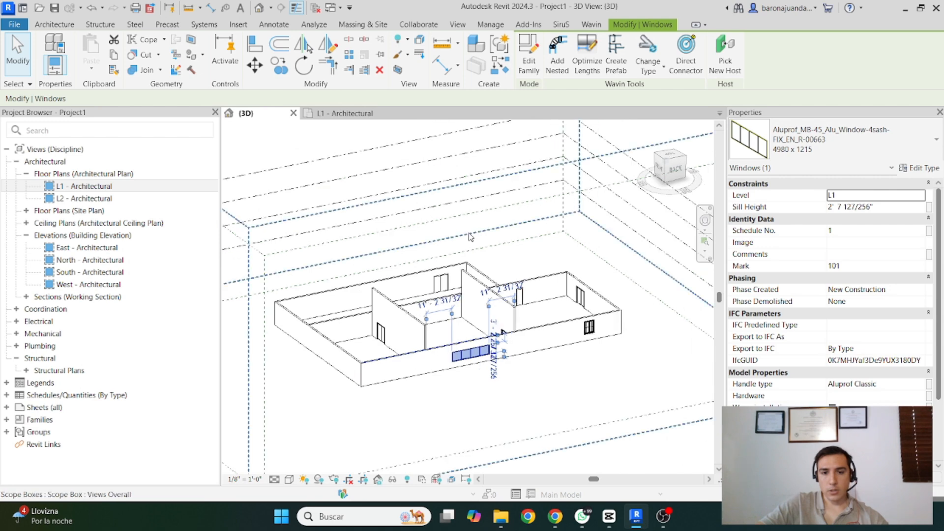
pyautogui.press('Escape')
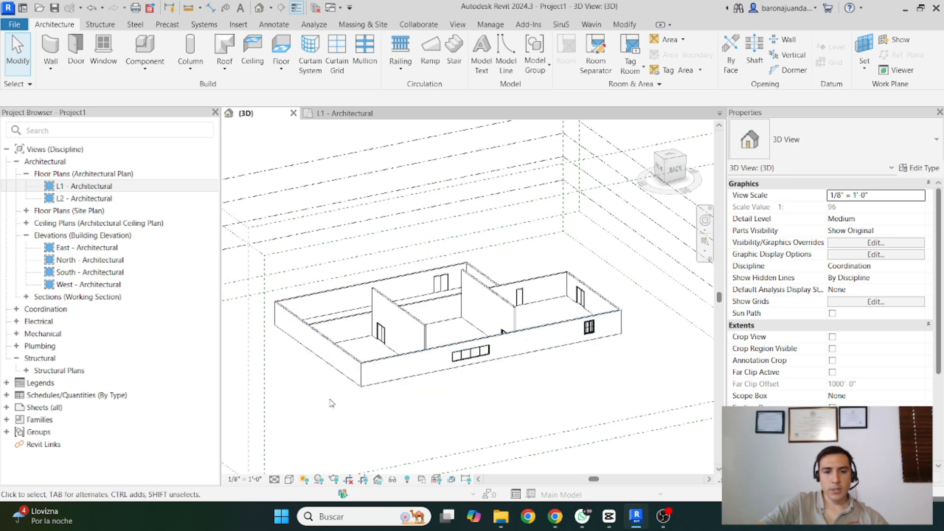
pyautogui.scroll(2, 393, 367)
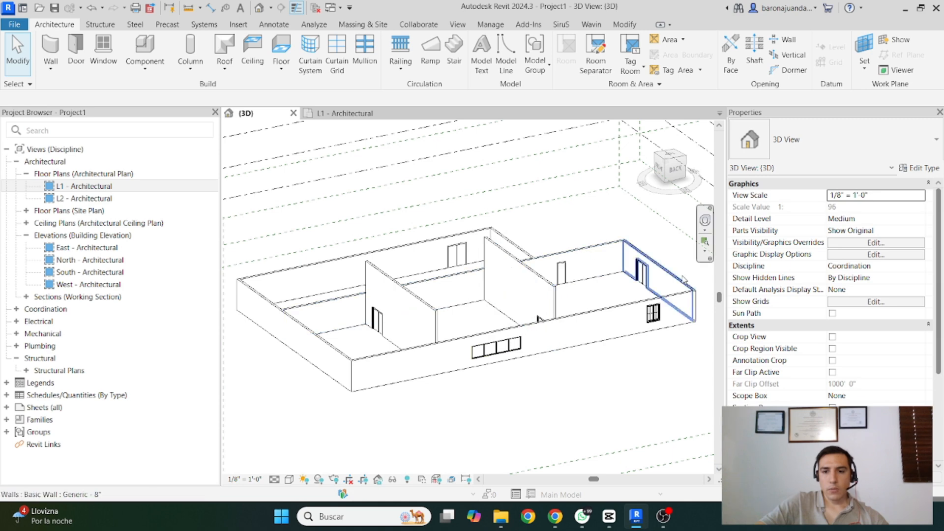
pyautogui.keyDown('shift'); pyautogui.moveTo(473, 358); pyautogui.dragTo(412, 320, button='middle'); pyautogui.keyUp('shift')
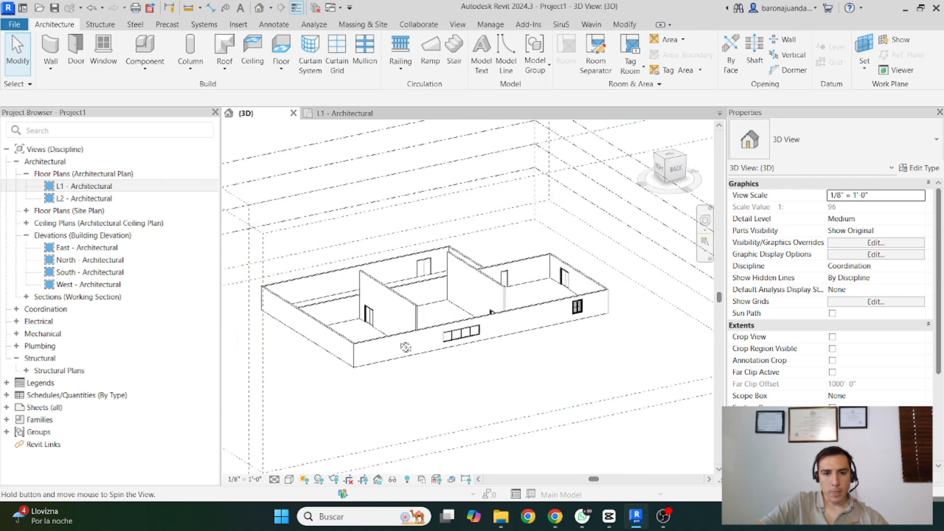
pyautogui.click(407, 305)
pyautogui.keyDown('ctrl'); pyautogui.click(502, 295); pyautogui.keyUp('ctrl')
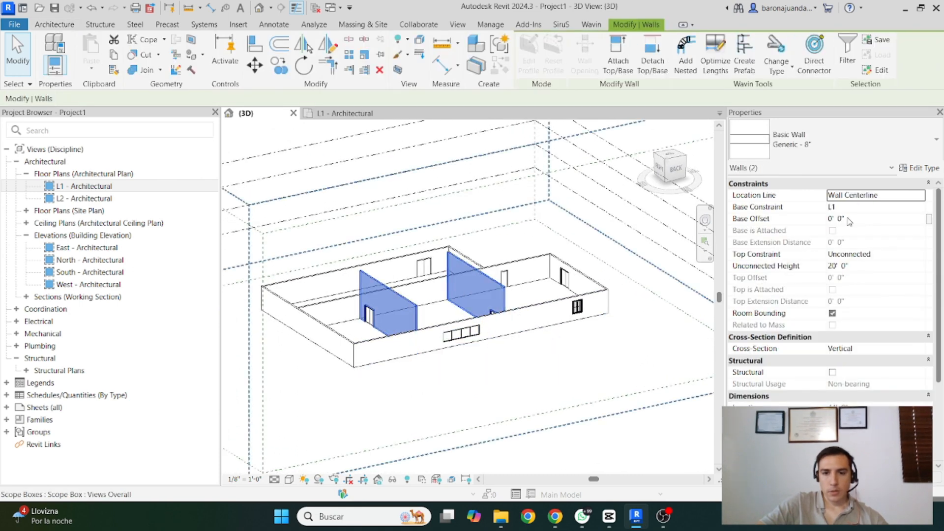
pyautogui.click(920, 195)
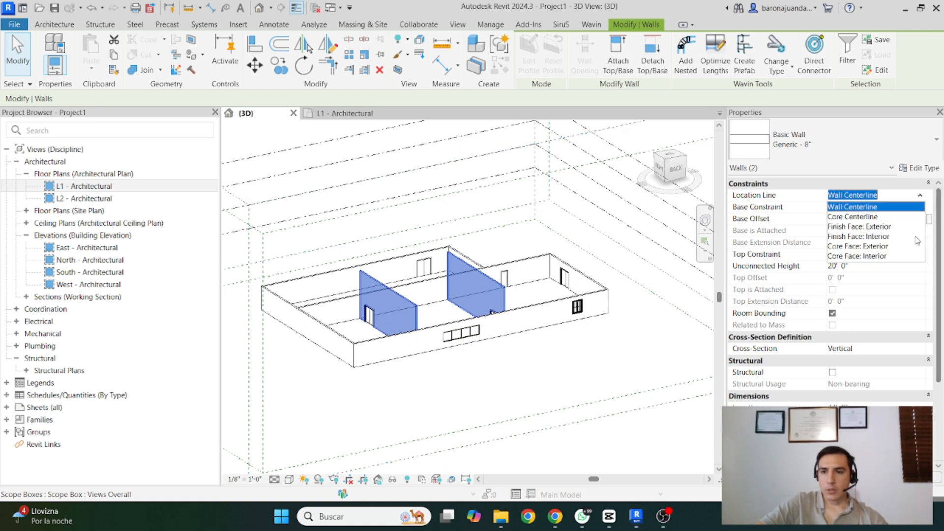
pyautogui.click(923, 206)
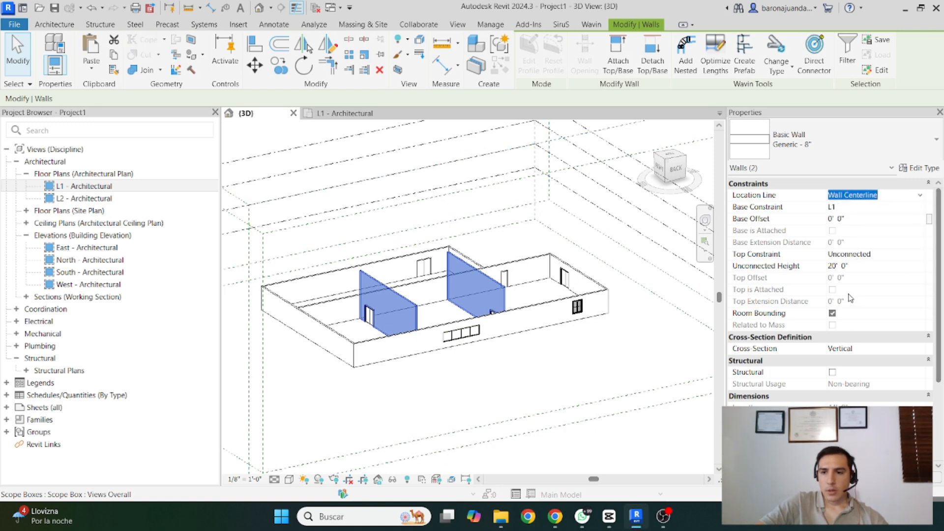
pyautogui.click(920, 254)
pyautogui.click(861, 286)
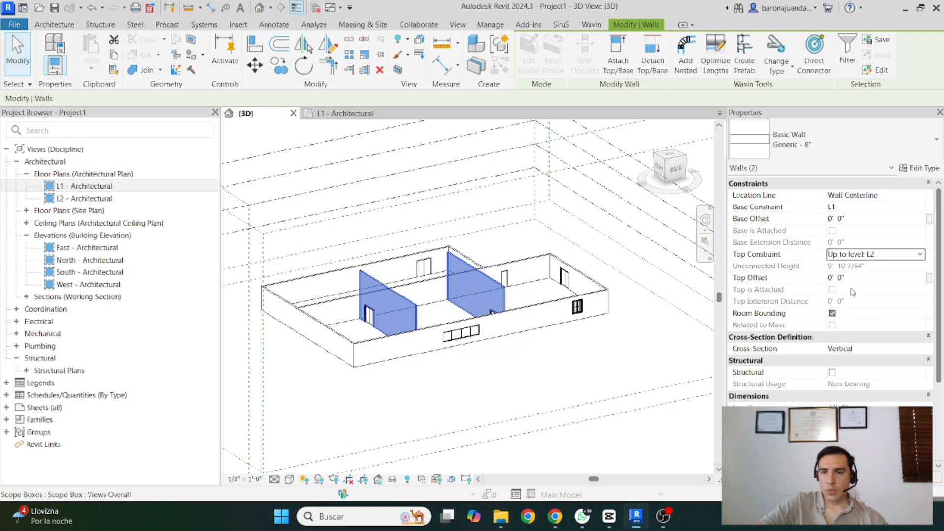
pyautogui.click(352, 330)
# View the building from the front in 3D and return to the L1 - Architectural floor plan
pyautogui.keyDown('shift'); pyautogui.moveTo(352, 329); pyautogui.dragTo(531, 366, button='middle'); pyautogui.keyUp('shift')
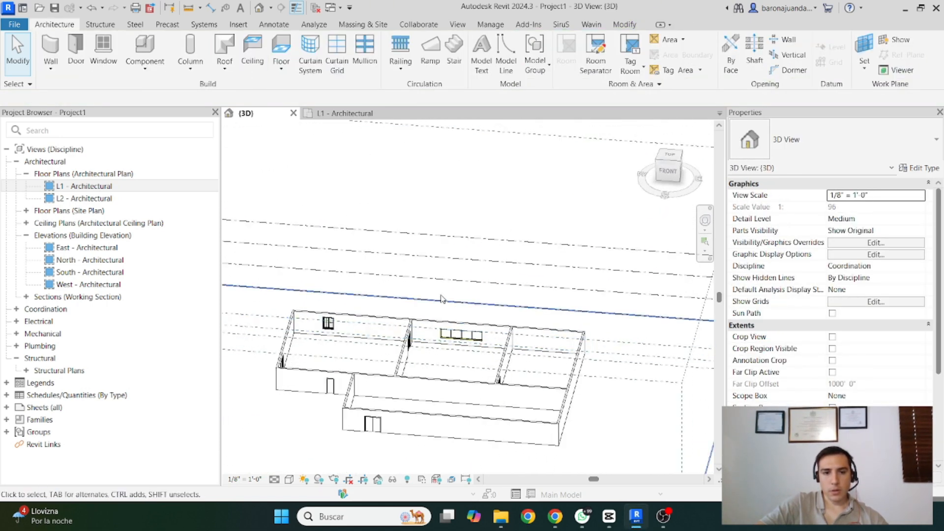
pyautogui.doubleClick(81, 186)
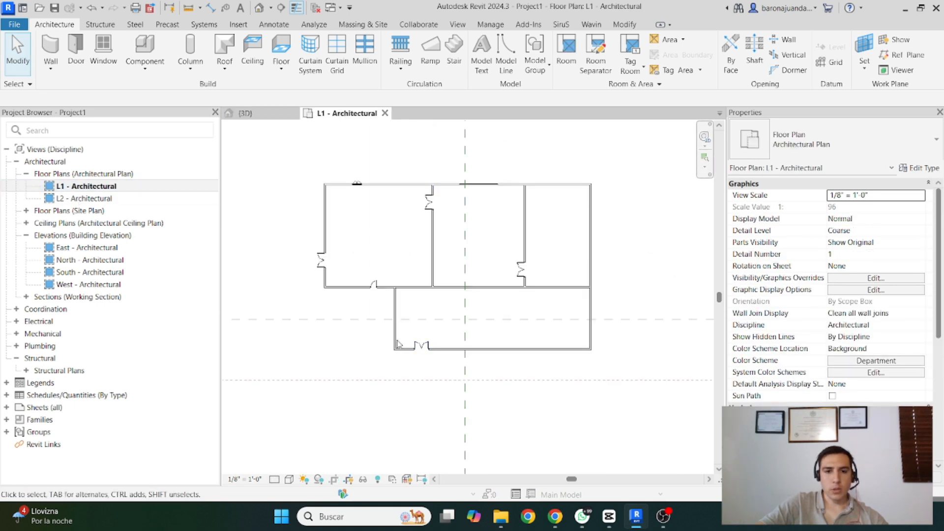
pyautogui.scroll(2, 360, 178)
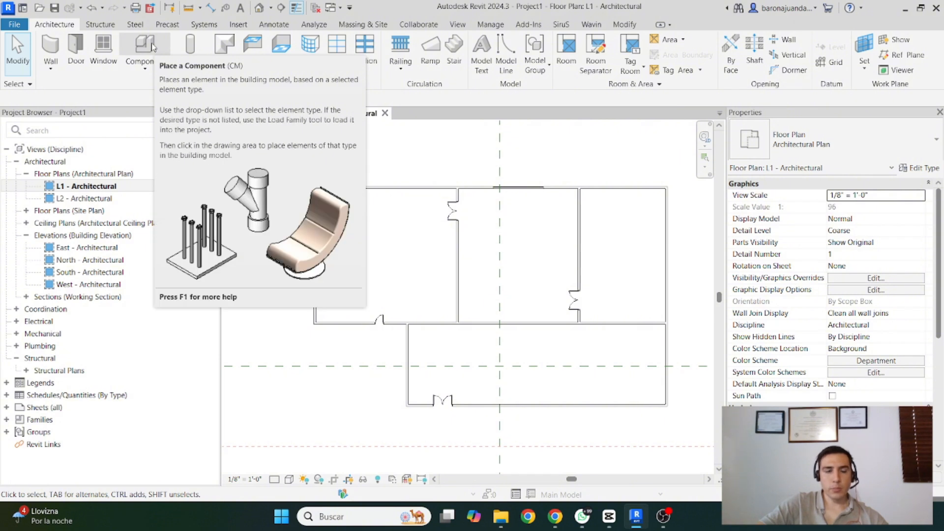
pyautogui.click(144, 65)
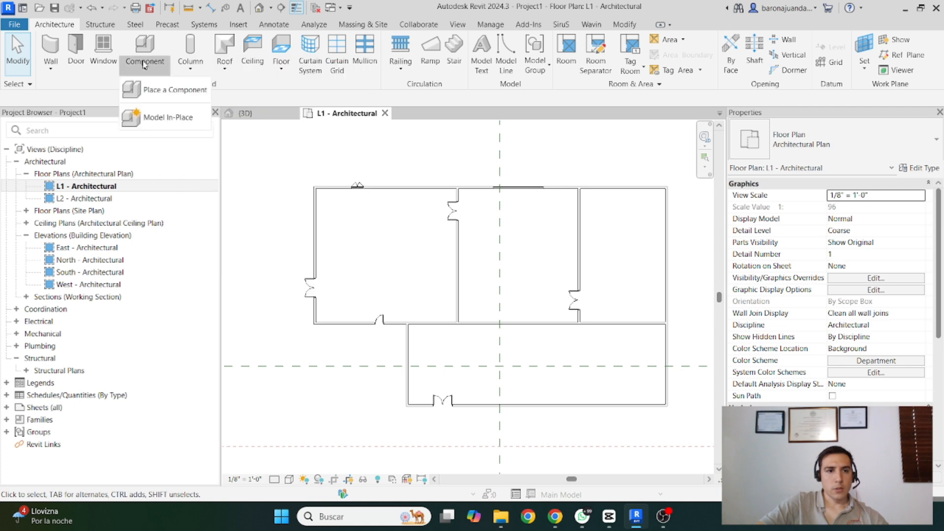
pyautogui.click(143, 61)
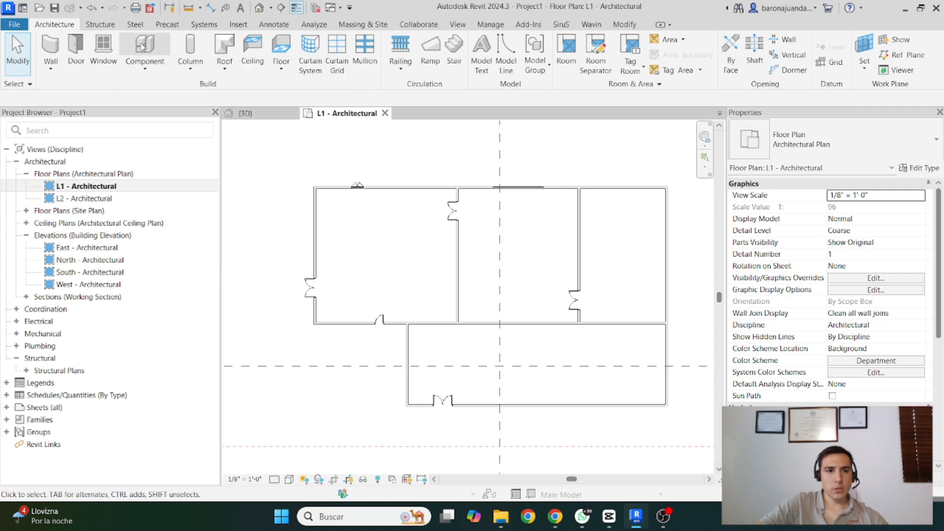
pyautogui.click(144, 63)
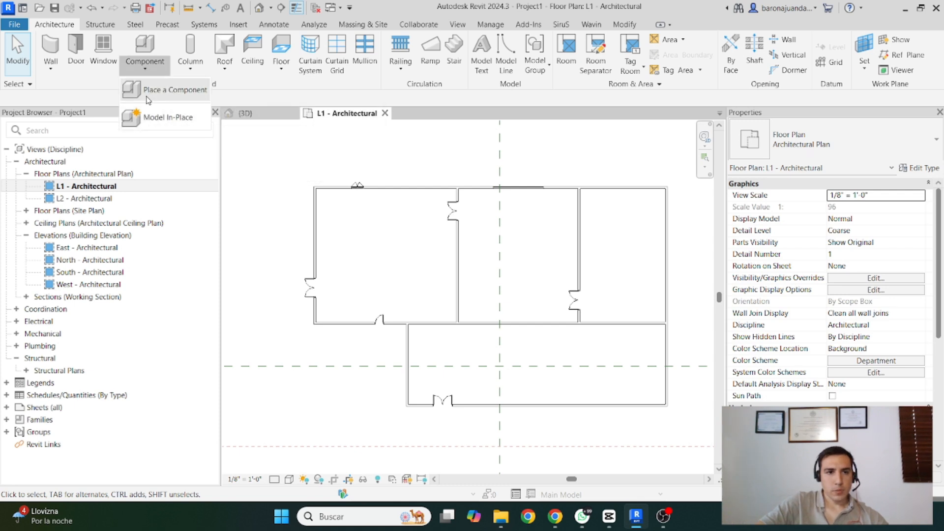
pyautogui.click(145, 45)
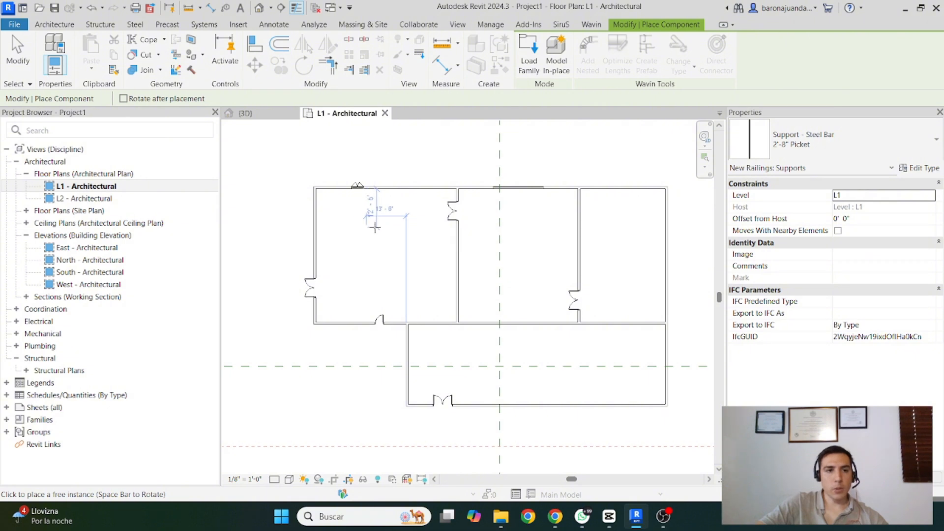
pyautogui.click(71, 24)
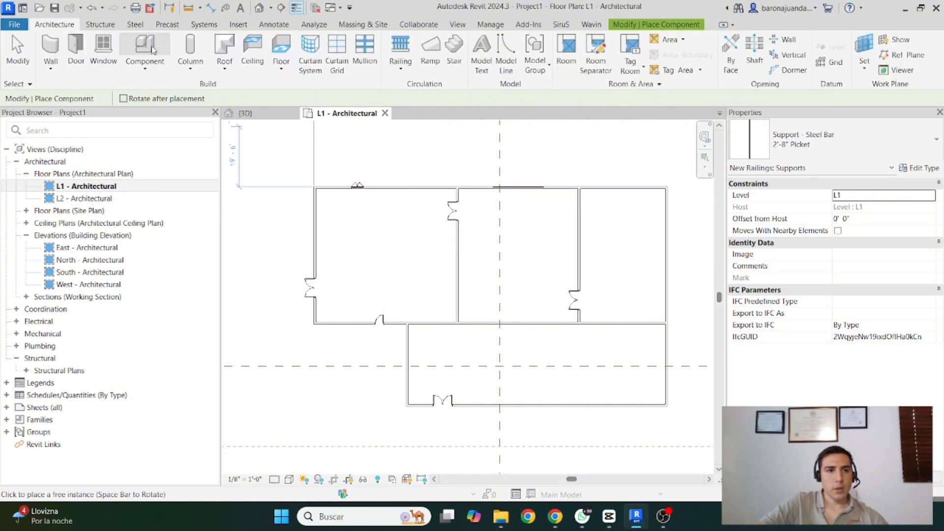
# Start an in-place model component and assign it to the Furniture family category
pyautogui.click(145, 72)
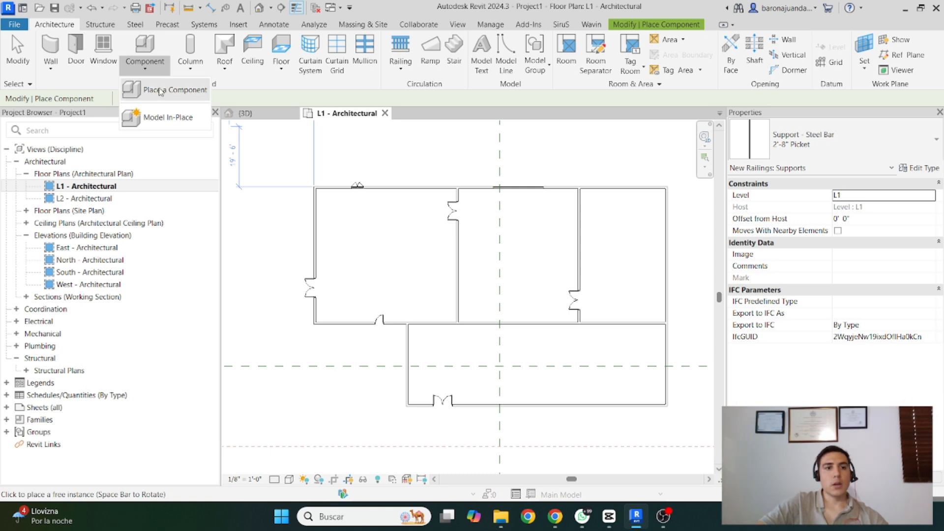
pyautogui.click(152, 118)
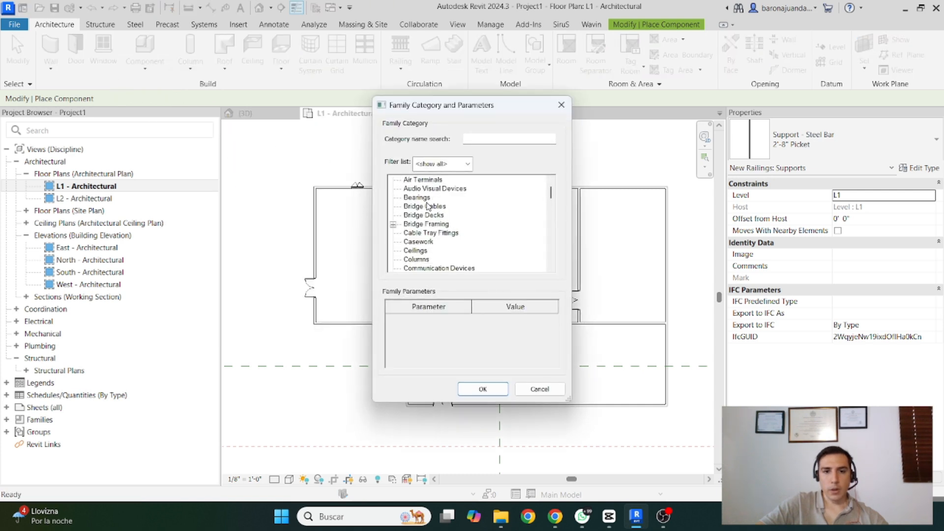
pyautogui.scroll(-1, 432, 212)
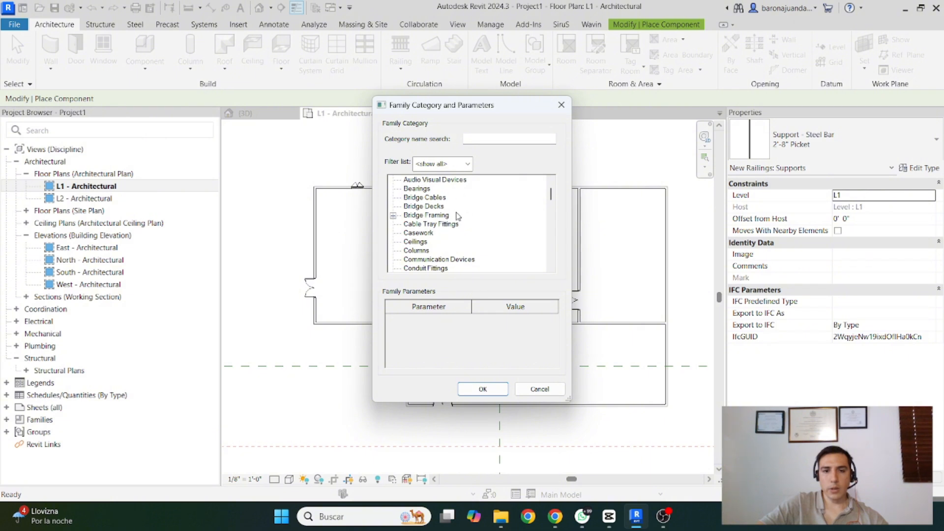
pyautogui.scroll(-1, 428, 220)
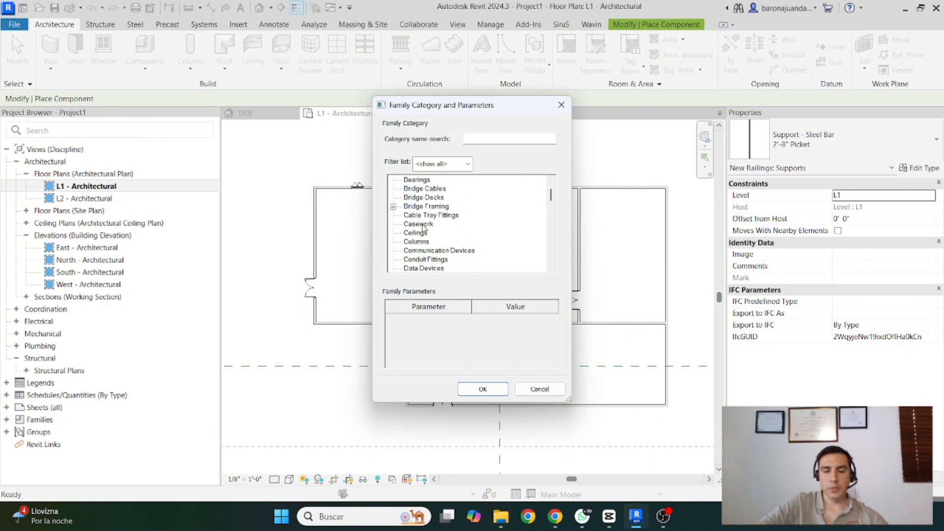
pyautogui.click(417, 225)
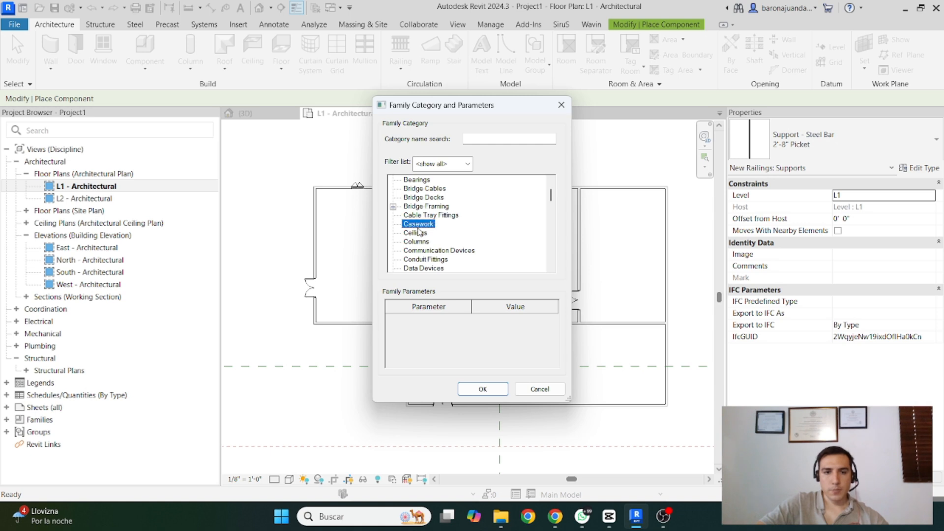
pyautogui.press('f')
pyautogui.scroll(-3, 421, 239)
pyautogui.scroll(-6, 423, 242)
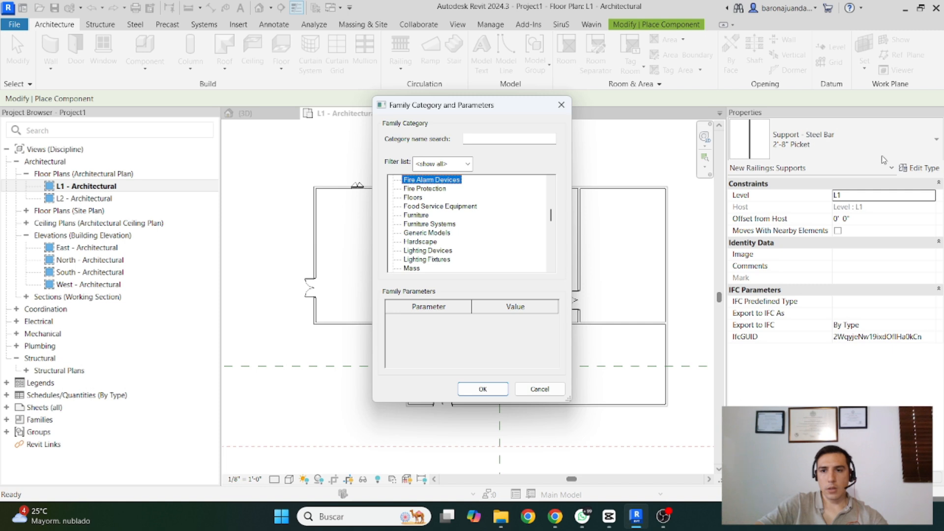
pyautogui.click(425, 217)
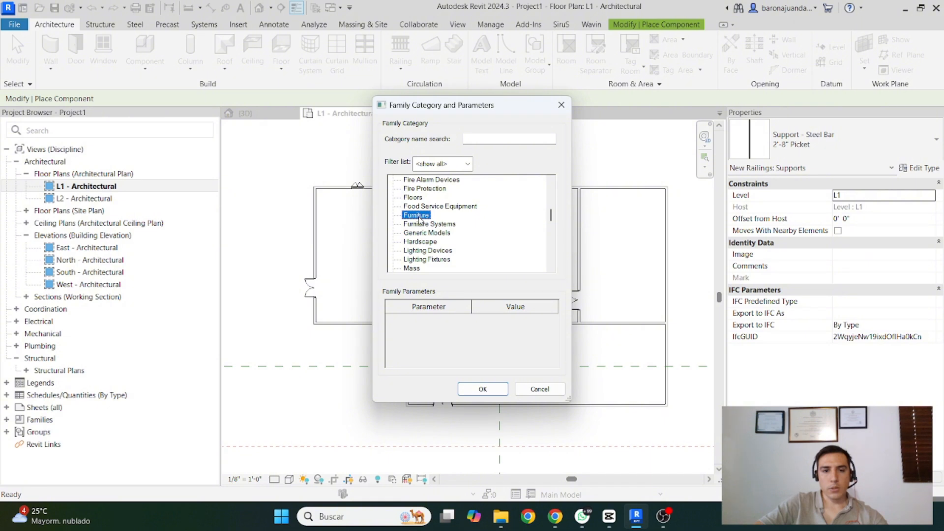
pyautogui.click(482, 389)
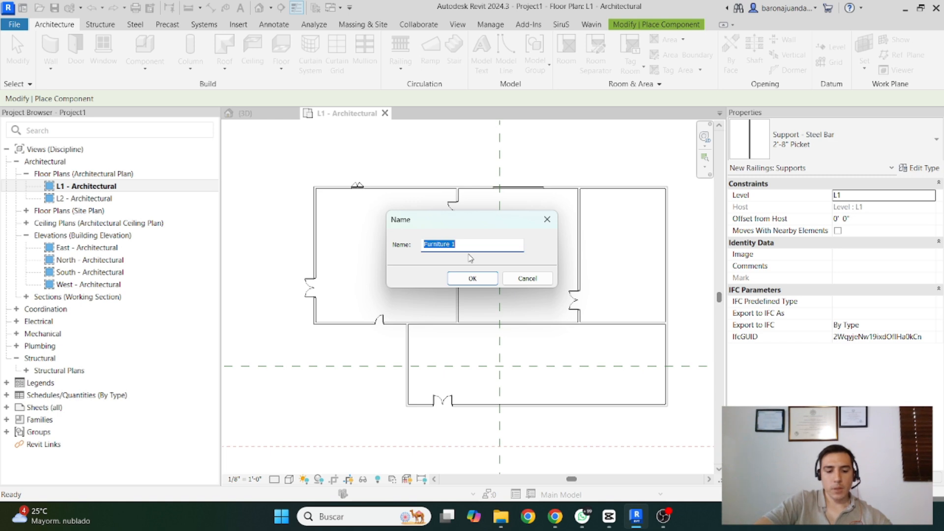
# Name the new in-place furniture family Desk 2
pyautogui.write('Desk')
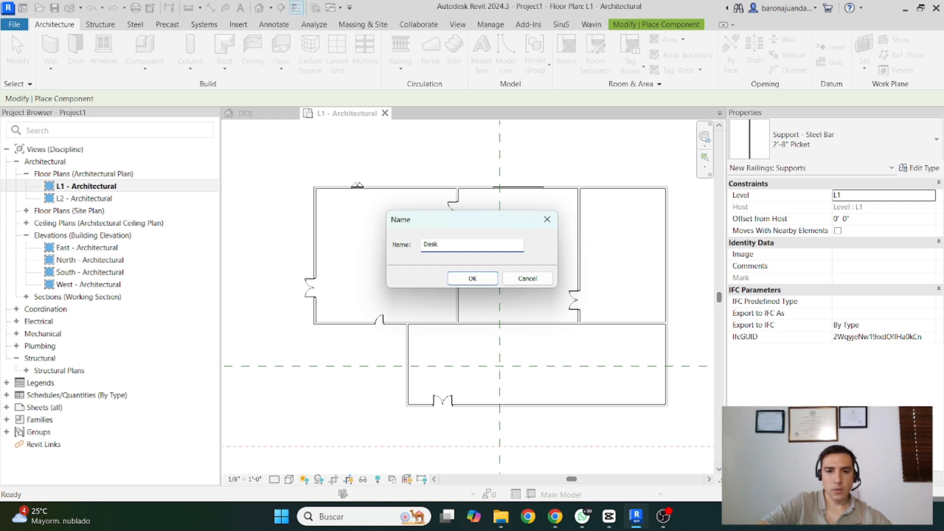
pyautogui.press('Return')
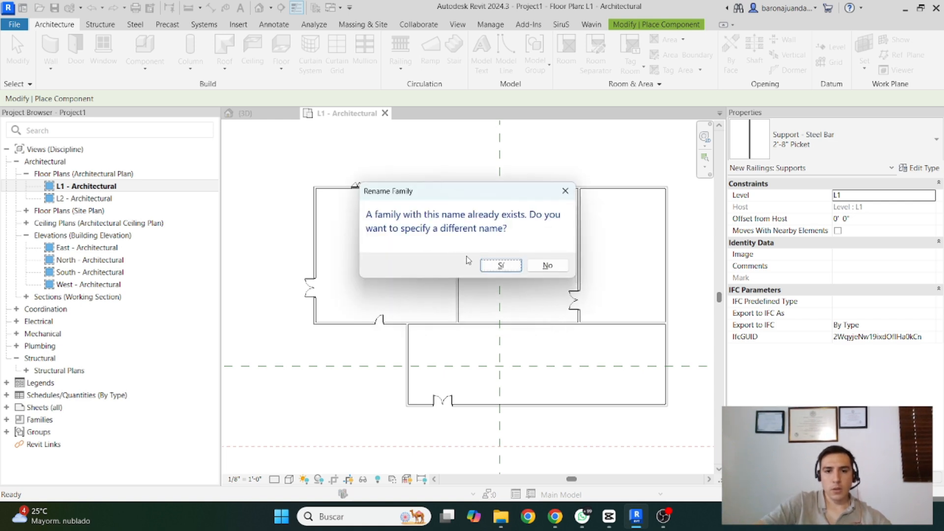
pyautogui.click(500, 266)
pyautogui.write('Desk ')
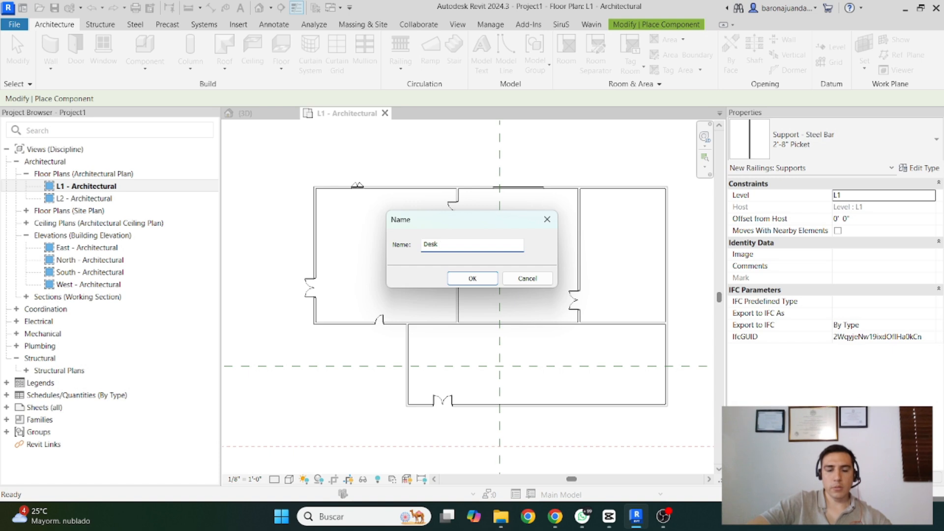
pyautogui.write('2')
pyautogui.press('Return')
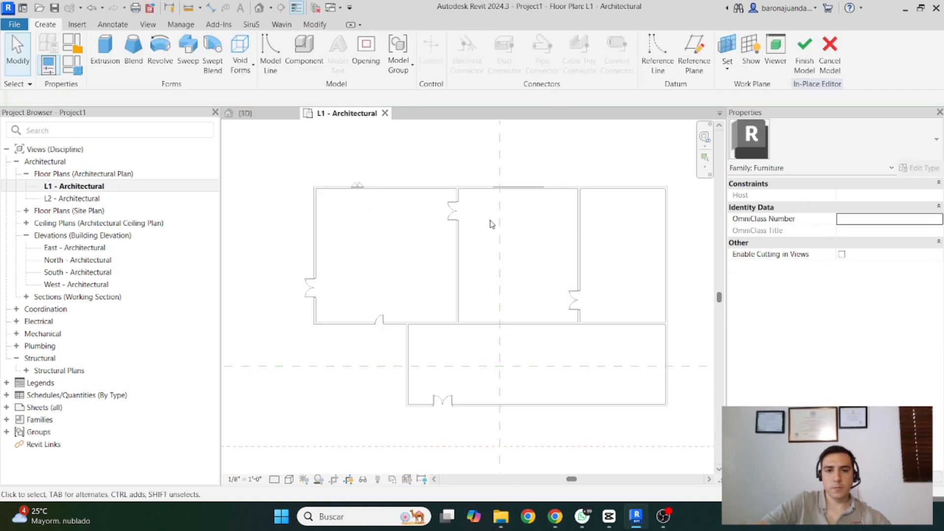
# Extrude a rectangle about 10'-6" by 2'-0", 1'-0" deep, in the northwest room's upper-left inside corner
pyautogui.click(105, 49)
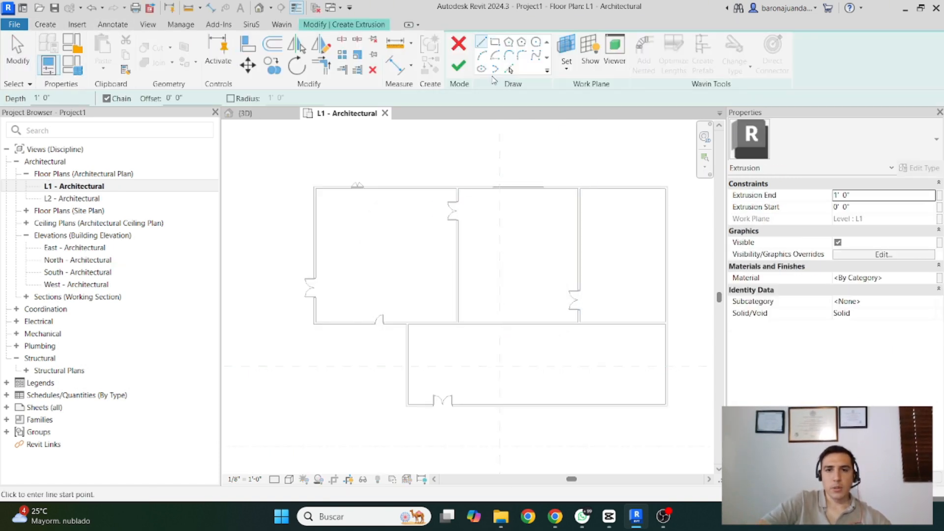
pyautogui.click(495, 42)
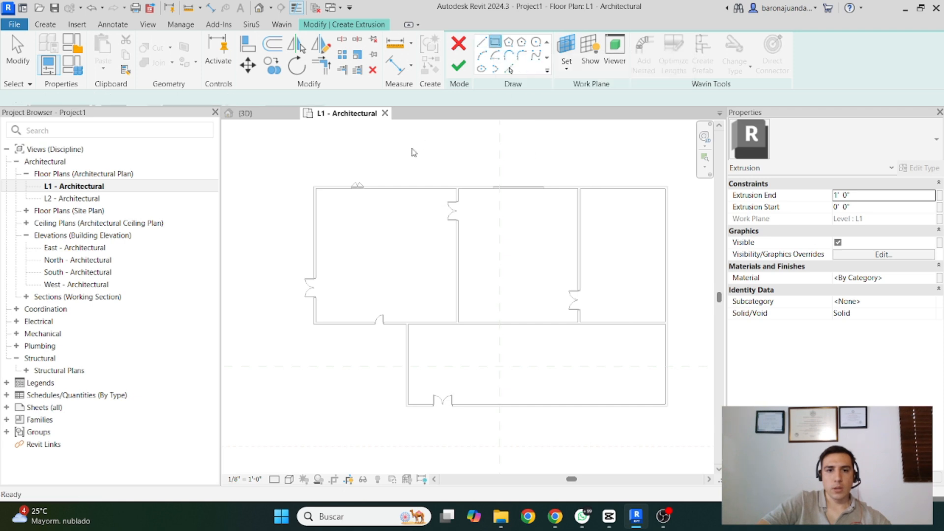
pyautogui.scroll(5, 320, 190)
pyautogui.click(300, 190)
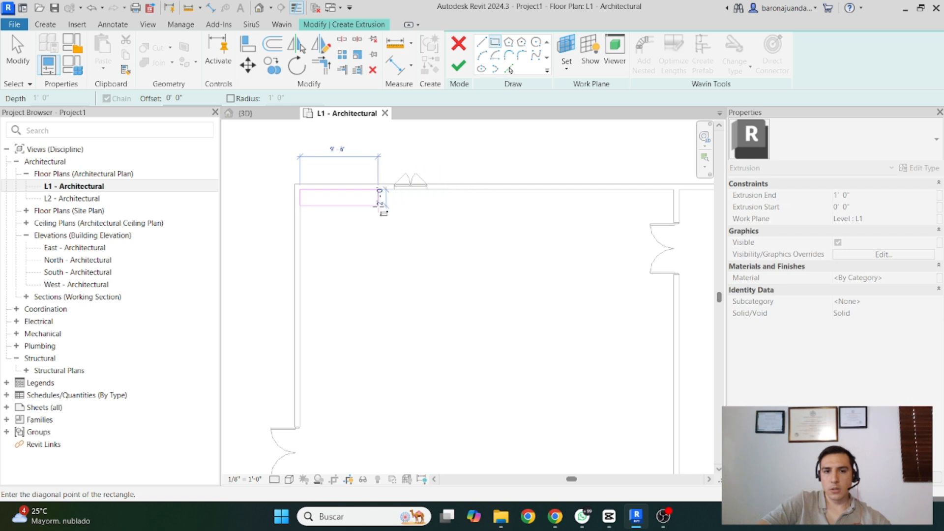
pyautogui.click(387, 205)
pyautogui.click(459, 65)
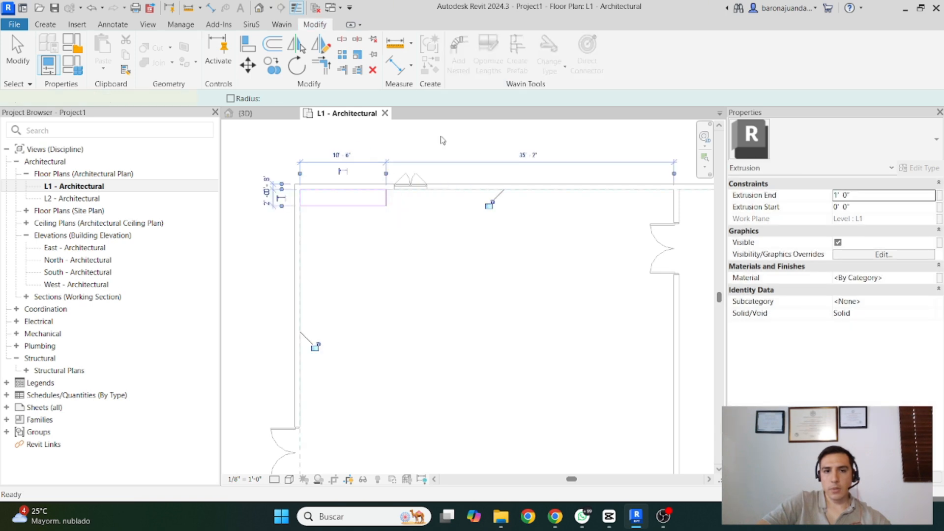
# Finish the in-place desk model and select the desk in the plan
pyautogui.click(832, 54)
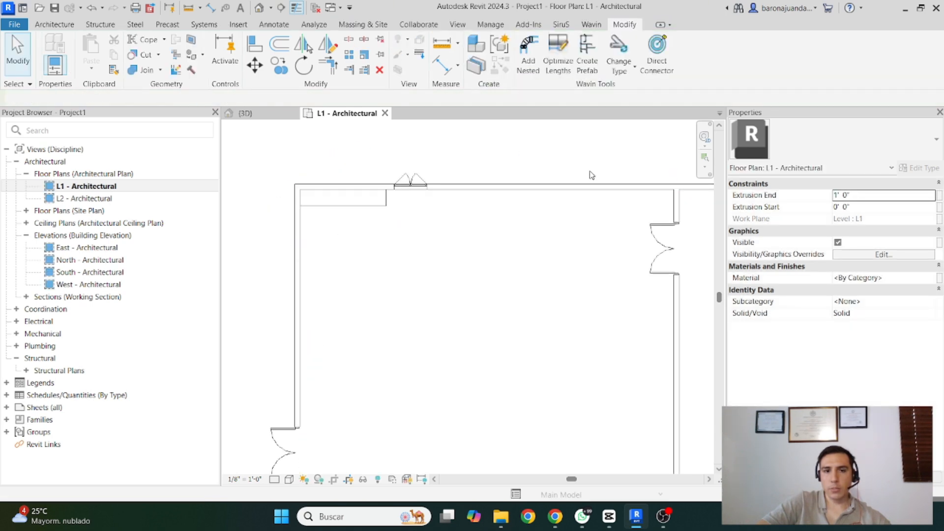
pyautogui.scroll(-2, 357, 193)
pyautogui.click(350, 180)
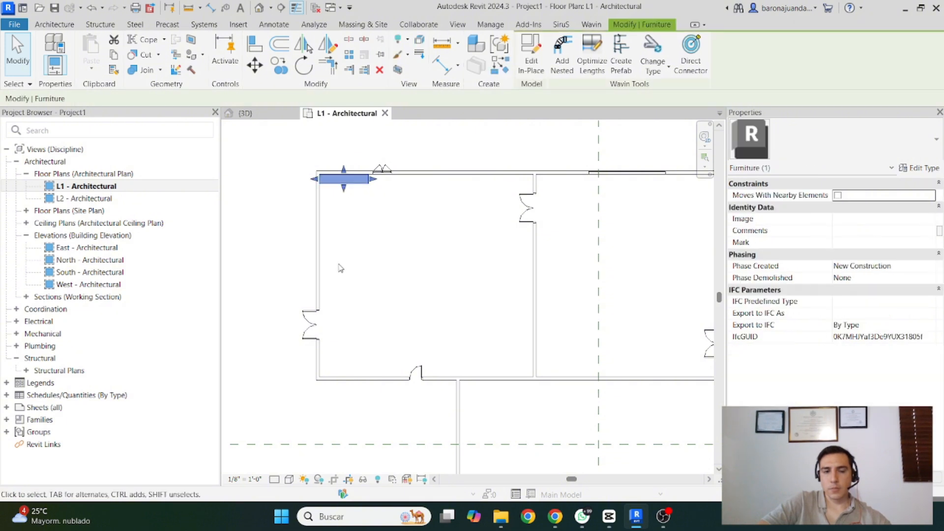
# Open the in-place desk for editing, check its extrusion's properties, and finish the model
pyautogui.doubleClick(331, 183)
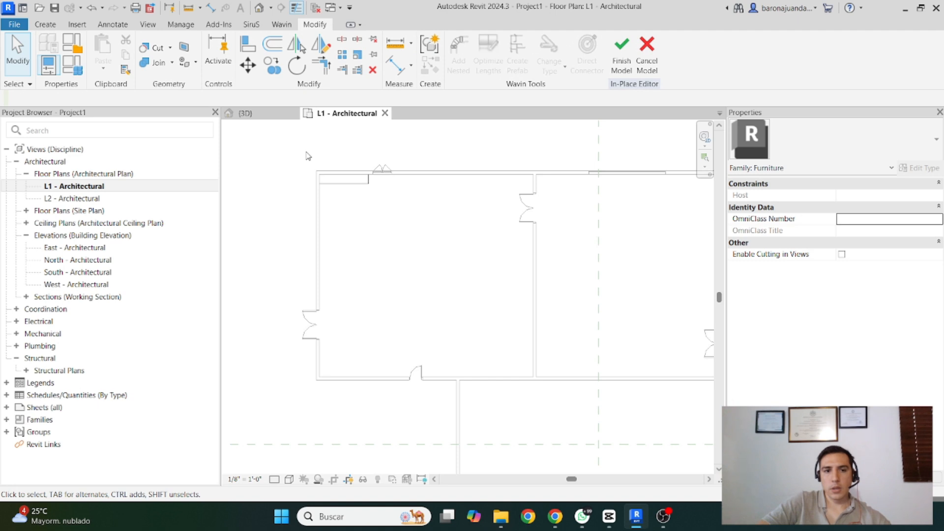
pyautogui.scroll(2, 308, 156)
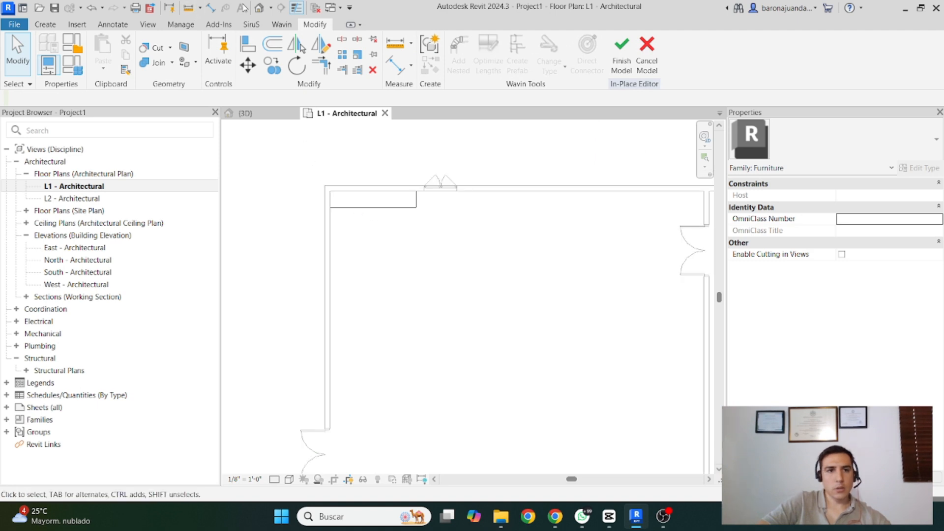
pyautogui.click(370, 202)
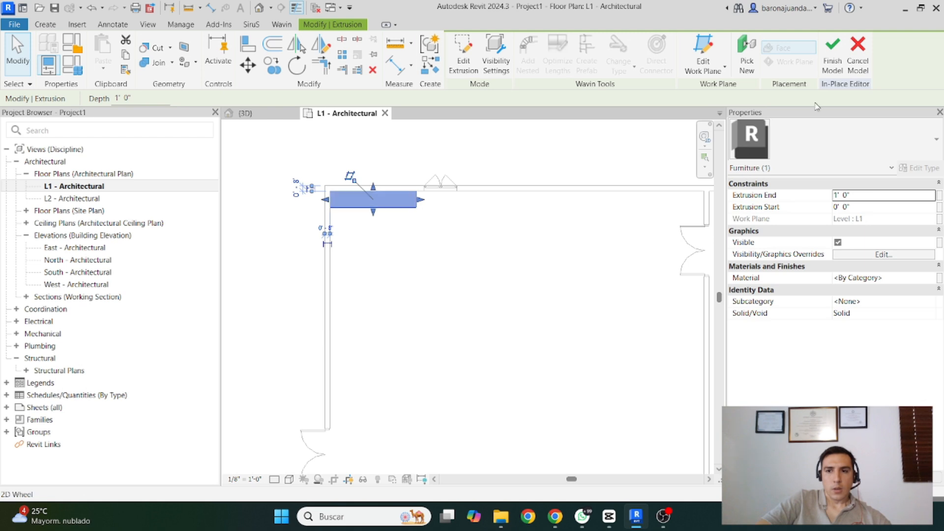
pyautogui.click(836, 66)
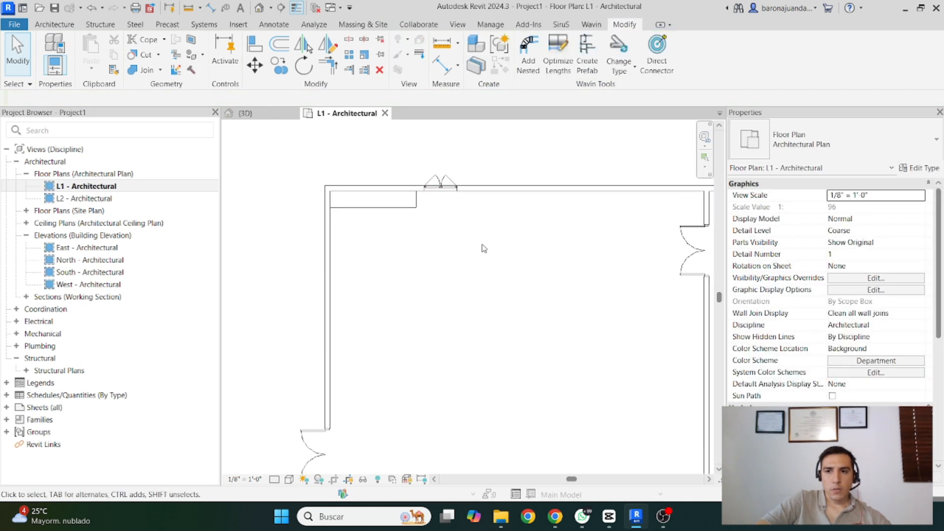
# Reopen the in-place desk for editing and set its extrusion end to 3'-0"
pyautogui.click(378, 216)
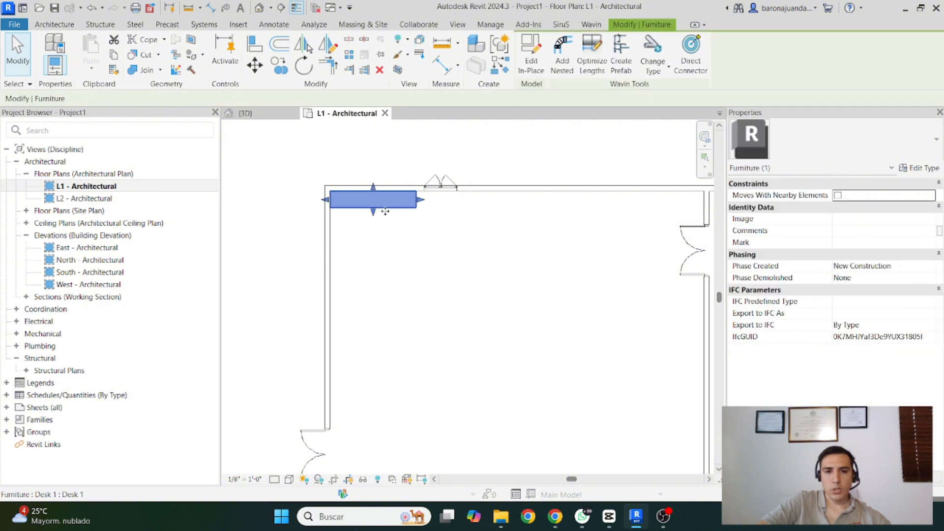
pyautogui.doubleClick(391, 215)
pyautogui.click(404, 206)
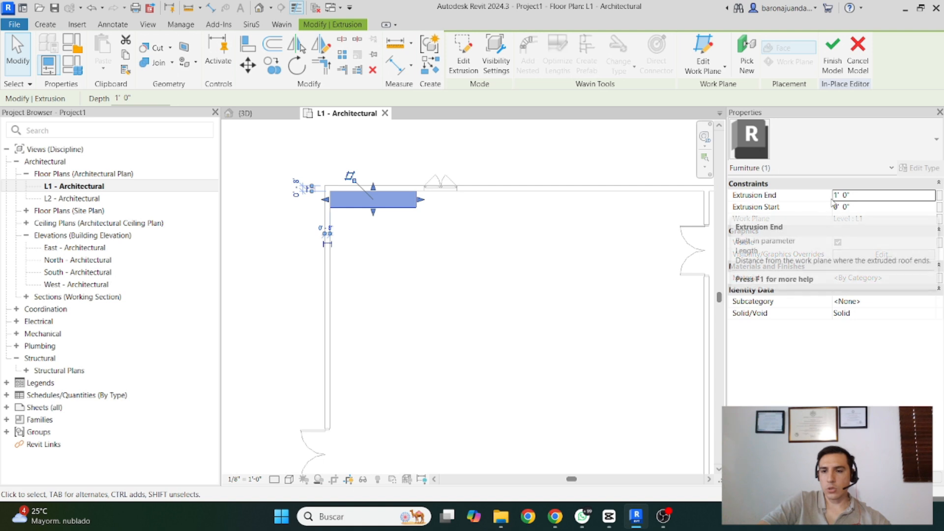
pyautogui.click(850, 196)
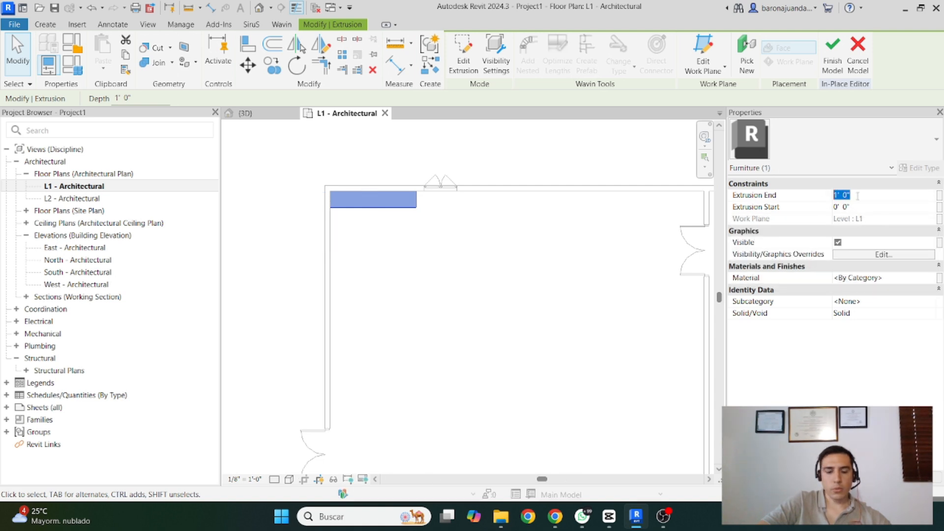
pyautogui.write('3')
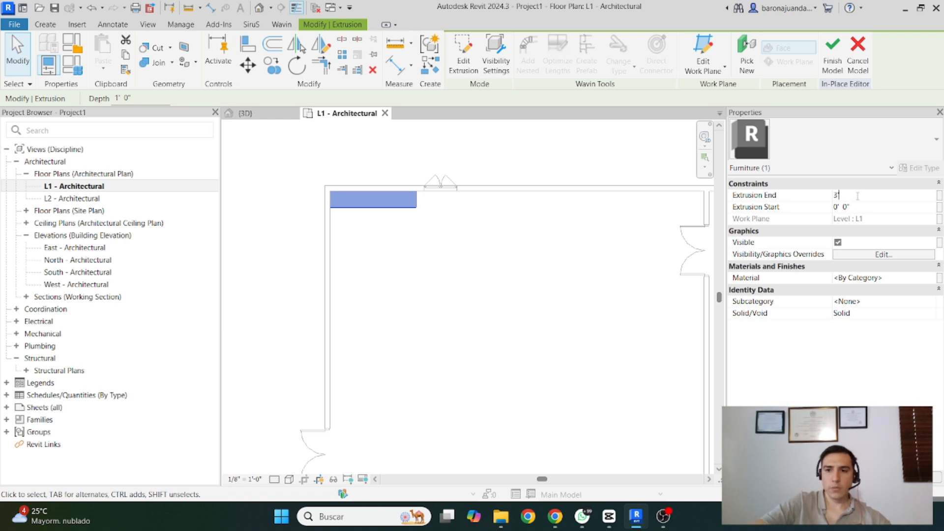
pyautogui.press('Return')
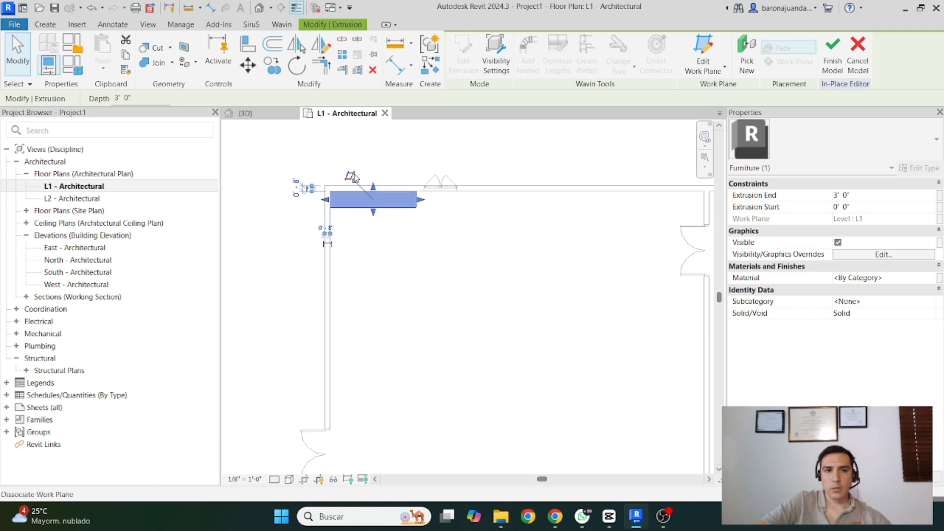
# Check the raised desk in the 3D view and finish the in-place model
pyautogui.click(273, 114)
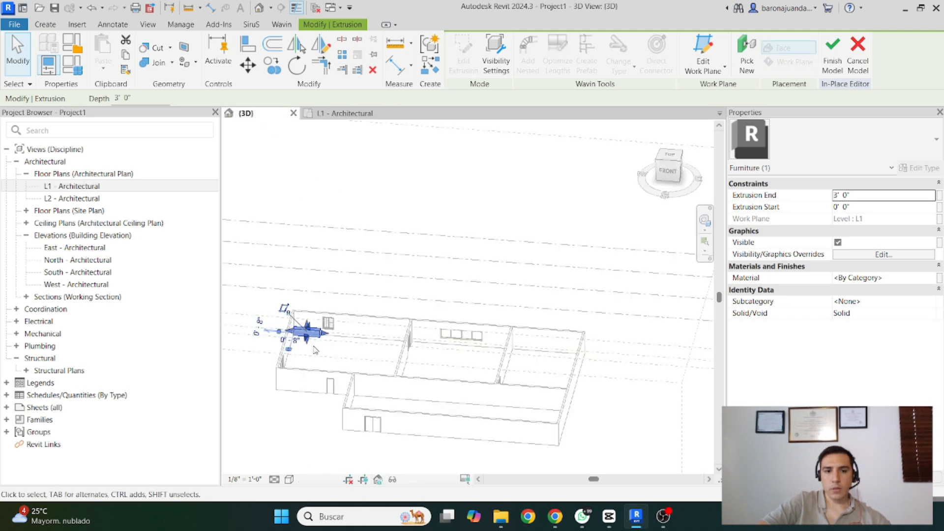
pyautogui.scroll(5, 295, 335)
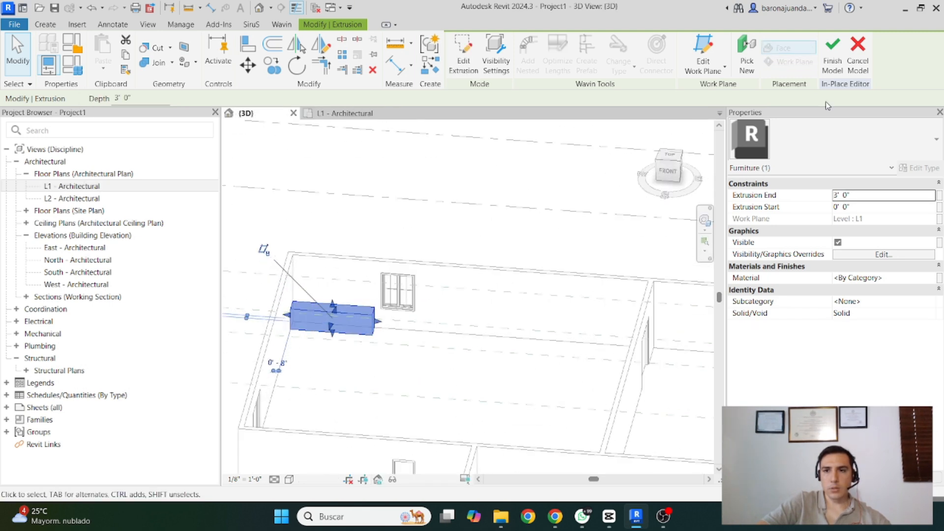
pyautogui.click(828, 64)
pyautogui.hotkey('ctrl', 'z')
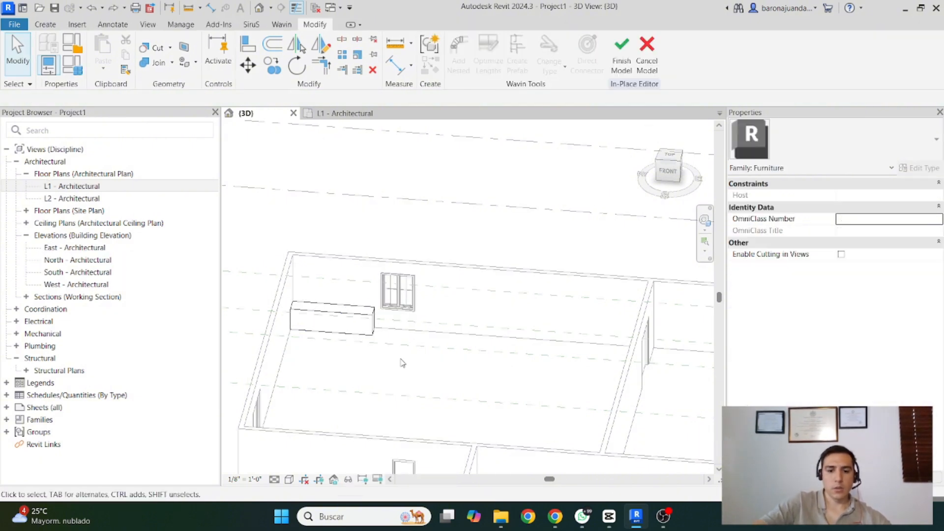
pyautogui.hotkey('ctrl', 'y')
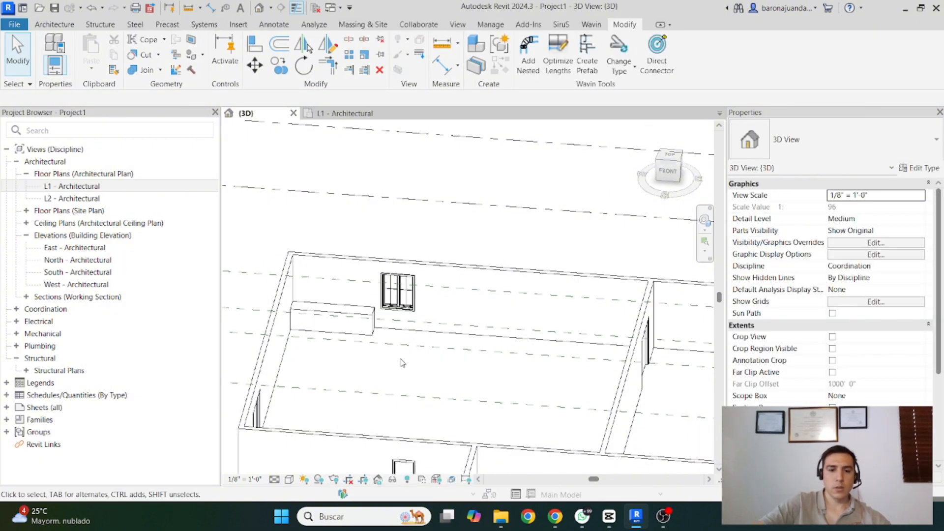
# Start a vertical structural column in the L1 architectural plan, placed by height up to level L2
pyautogui.click(345, 113)
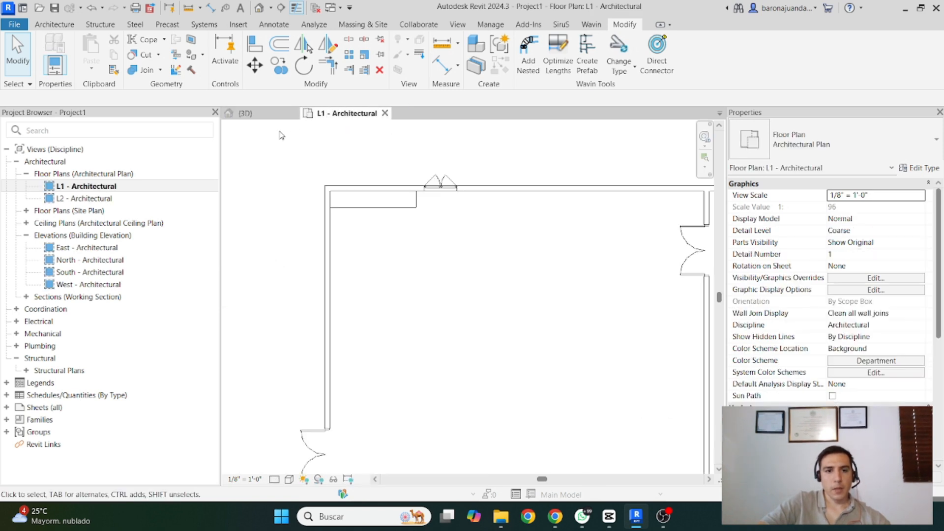
pyautogui.click(62, 25)
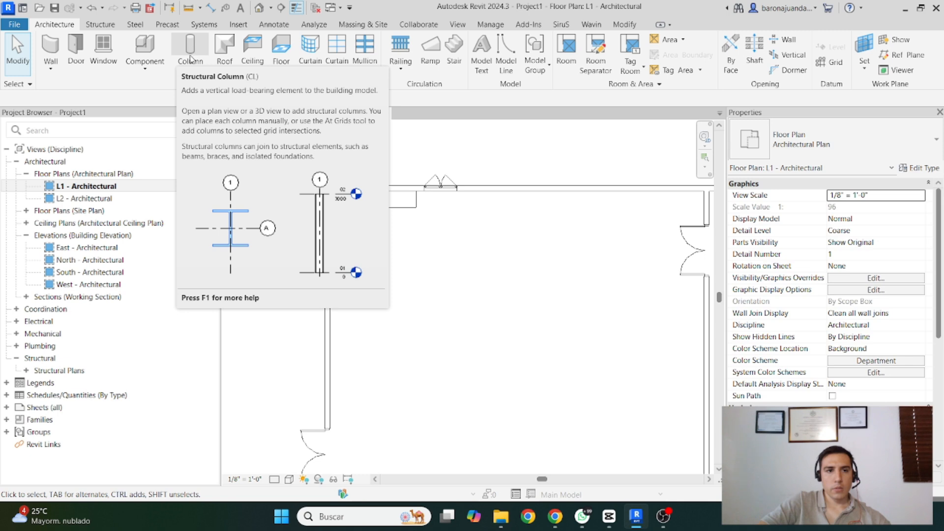
pyautogui.click(190, 68)
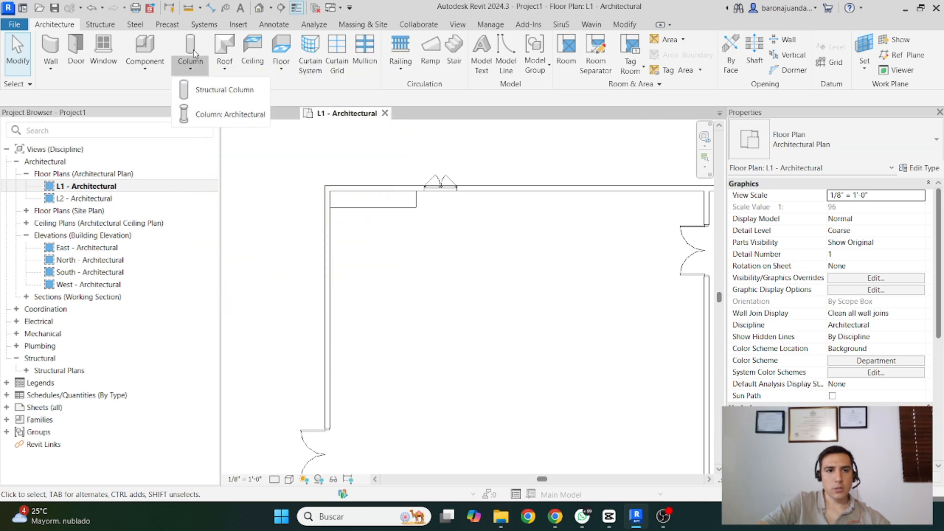
pyautogui.click(189, 64)
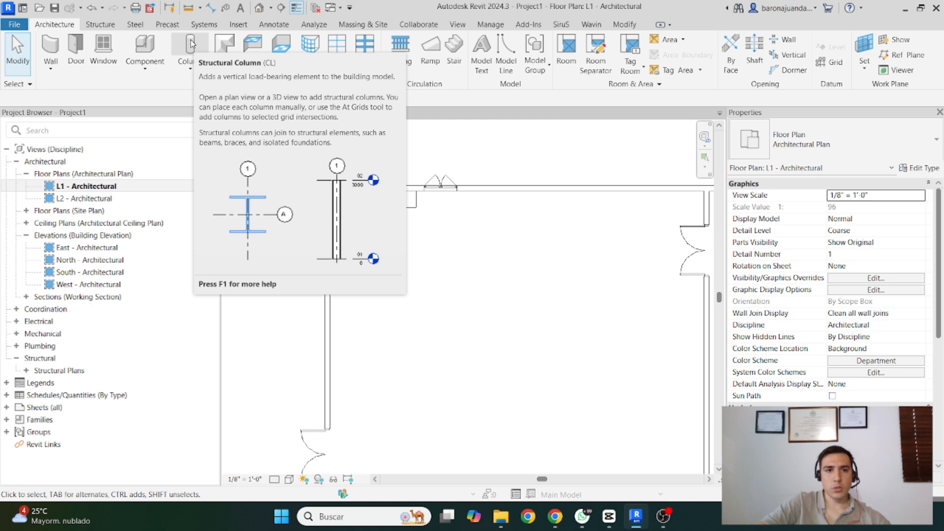
pyautogui.click(191, 44)
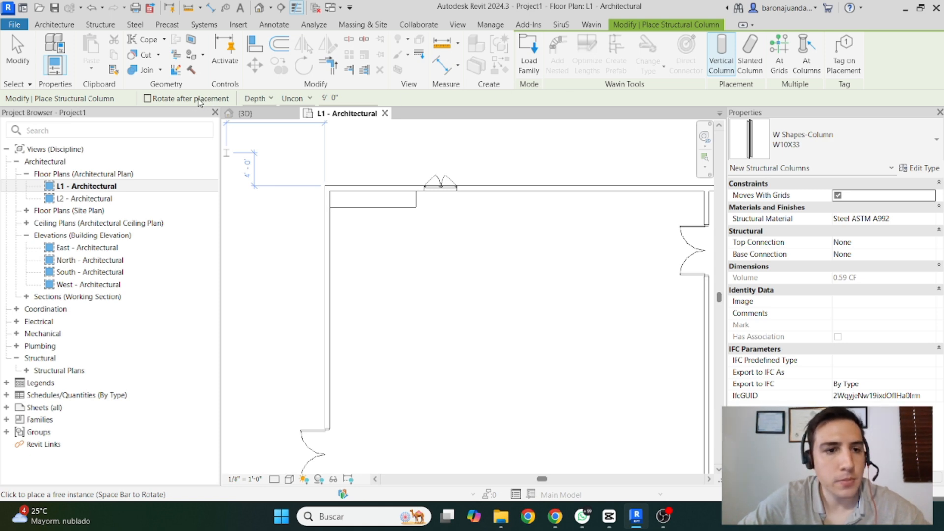
pyautogui.click(271, 99)
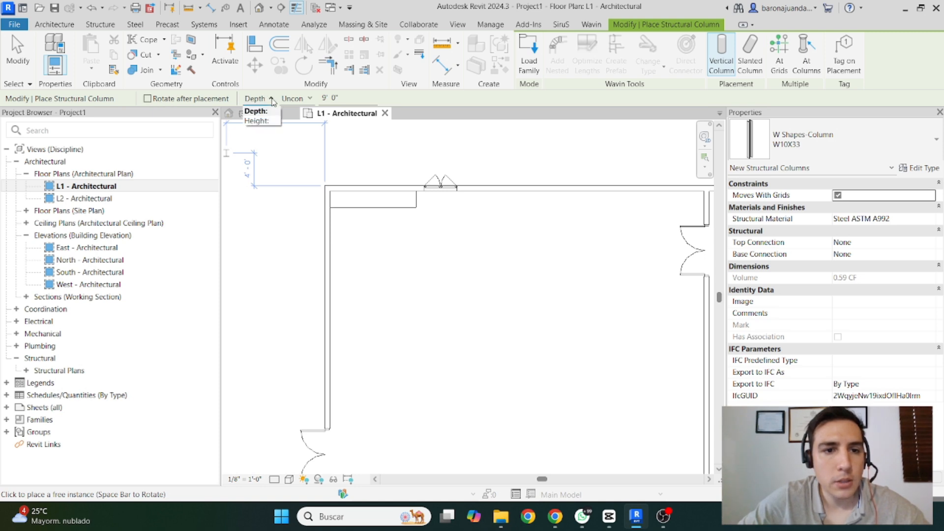
pyautogui.click(271, 99)
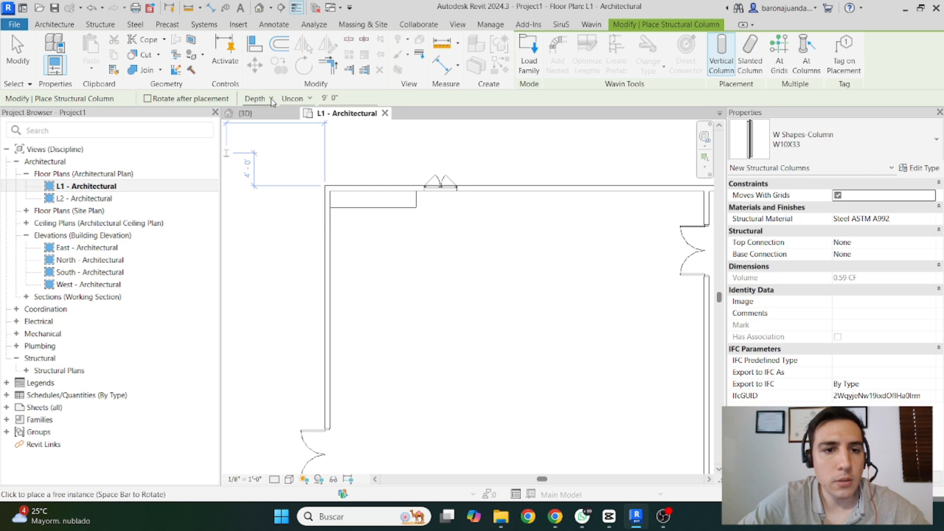
pyautogui.click(250, 100)
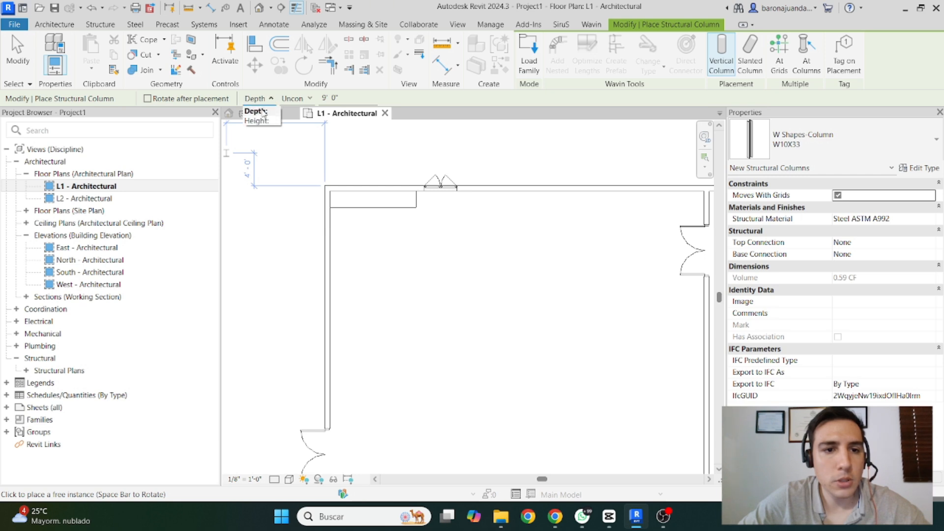
pyautogui.click(271, 101)
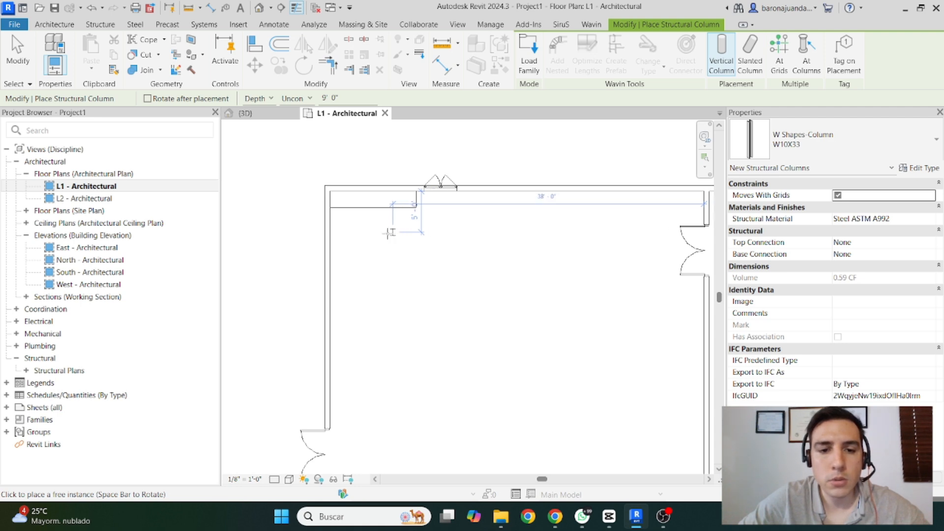
pyautogui.click(272, 100)
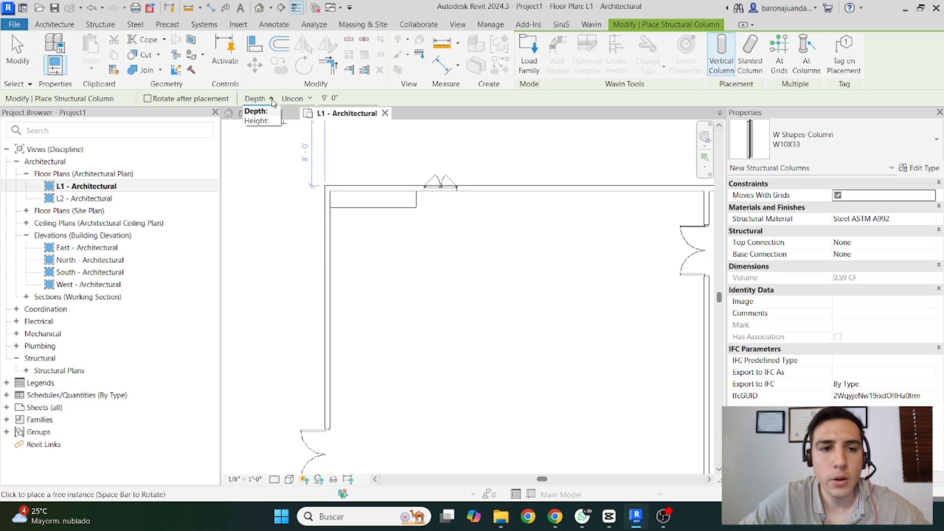
pyautogui.click(256, 121)
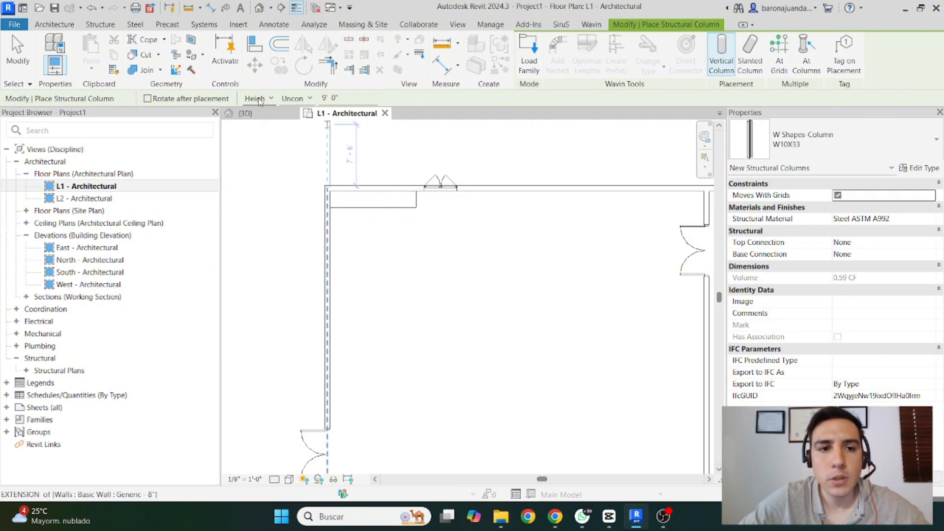
pyautogui.click(310, 99)
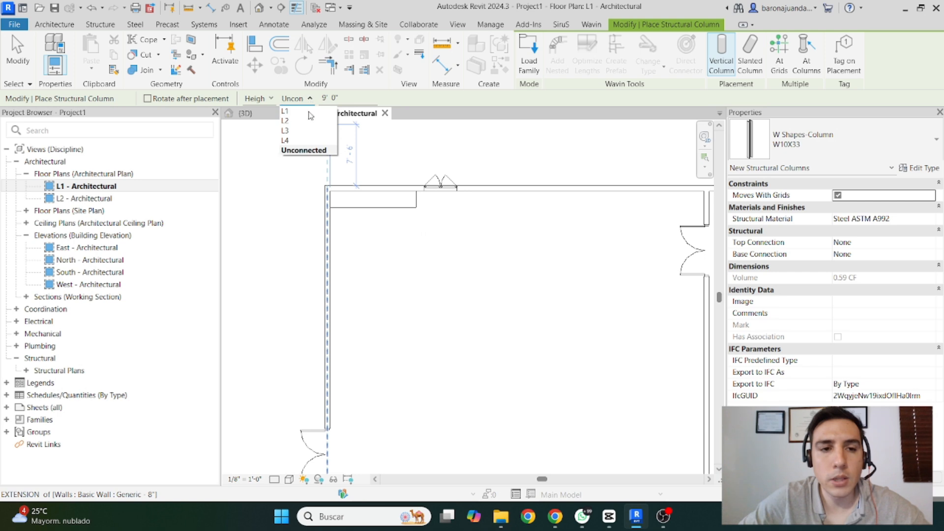
pyautogui.click(285, 121)
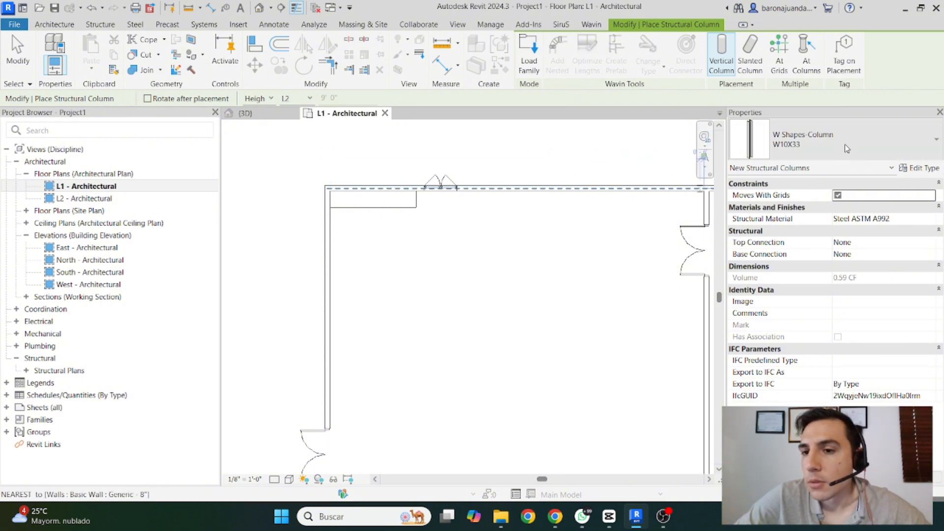
# Place 12 x 18 Concrete-Rectangular-Column columns at the four wall corners of the northwest room
pyautogui.click(858, 141)
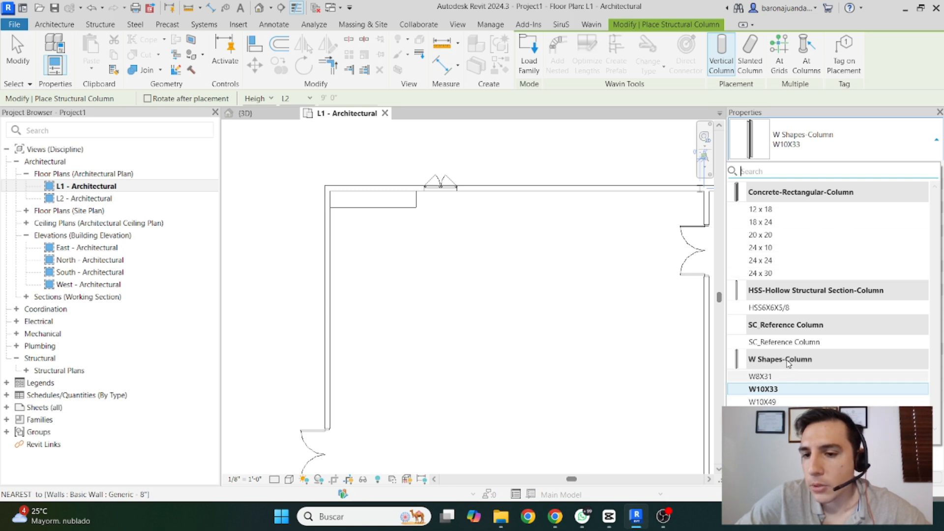
pyautogui.click(761, 210)
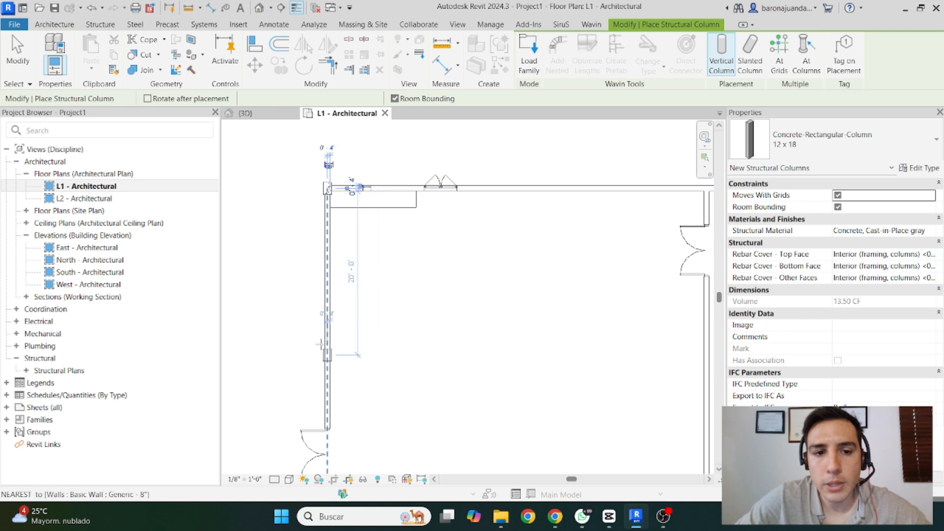
pyautogui.scroll(-1, 308, 198)
pyautogui.scroll(-1, 308, 198)
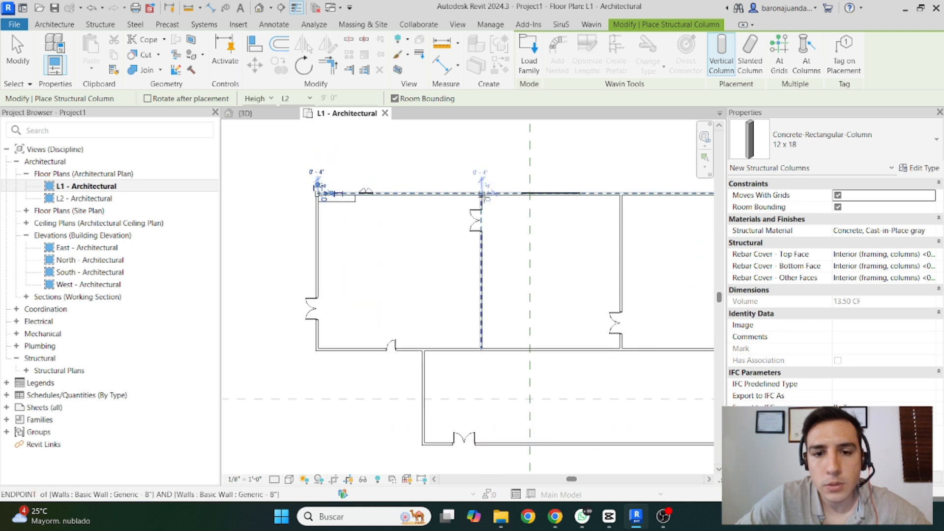
pyautogui.scroll(2, 484, 350)
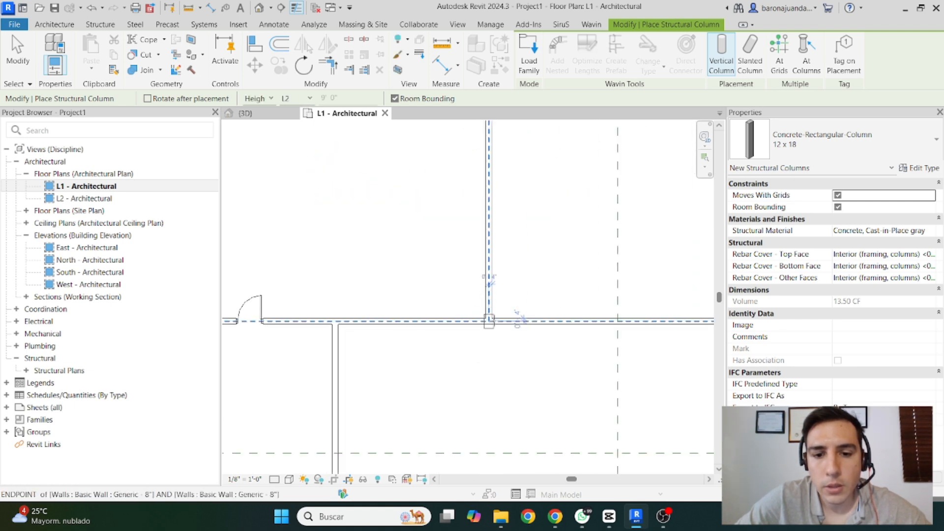
pyautogui.scroll(-2, 489, 321)
pyautogui.scroll(2, 344, 327)
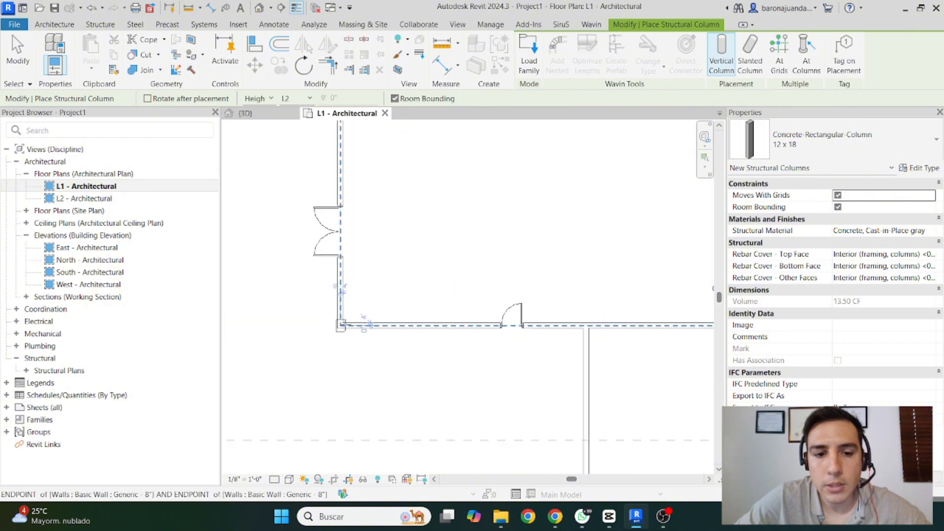
pyautogui.scroll(-2, 344, 346)
pyautogui.press('Escape')
pyautogui.press('Escape')
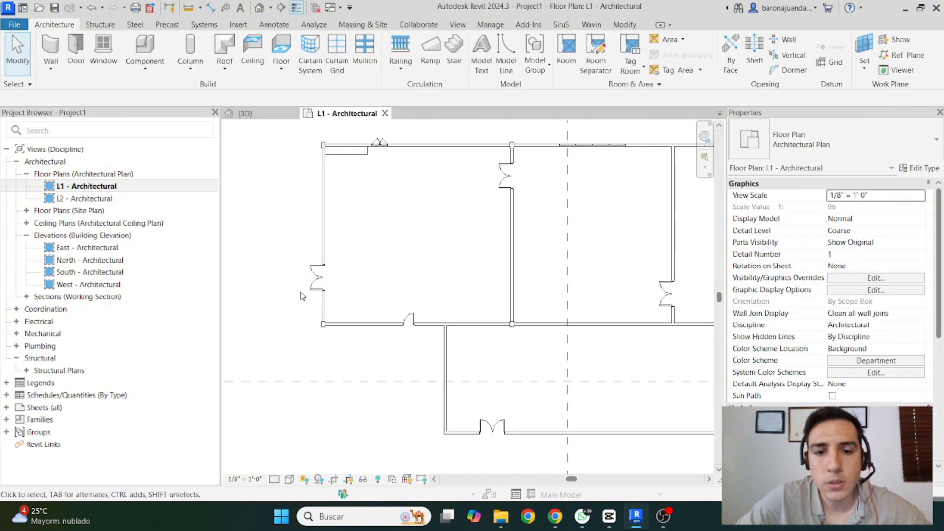
pyautogui.scroll(-2, 289, 273)
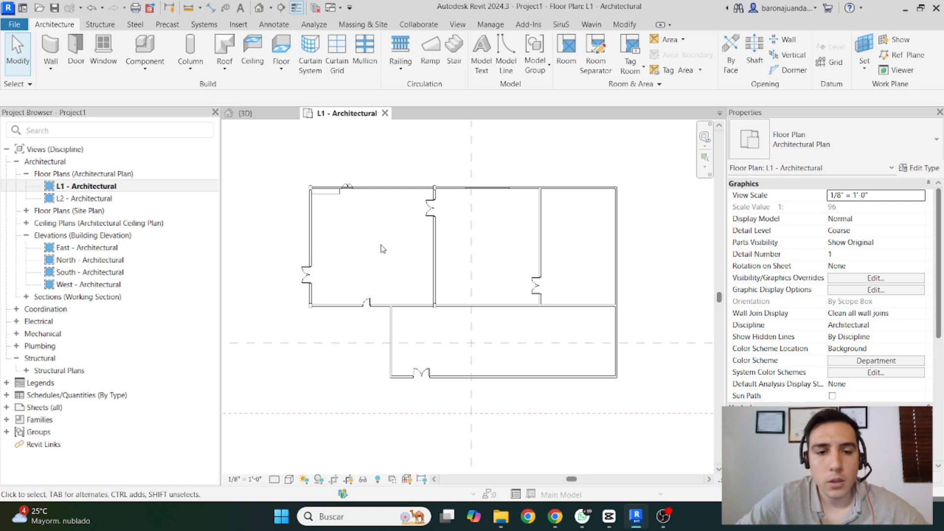
pyautogui.scroll(3, 311, 192)
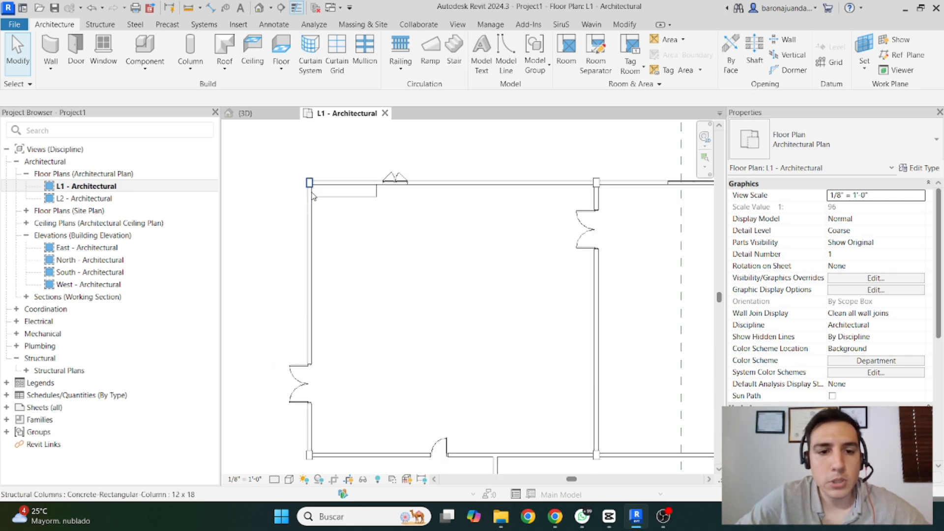
pyautogui.scroll(-2, 516, 157)
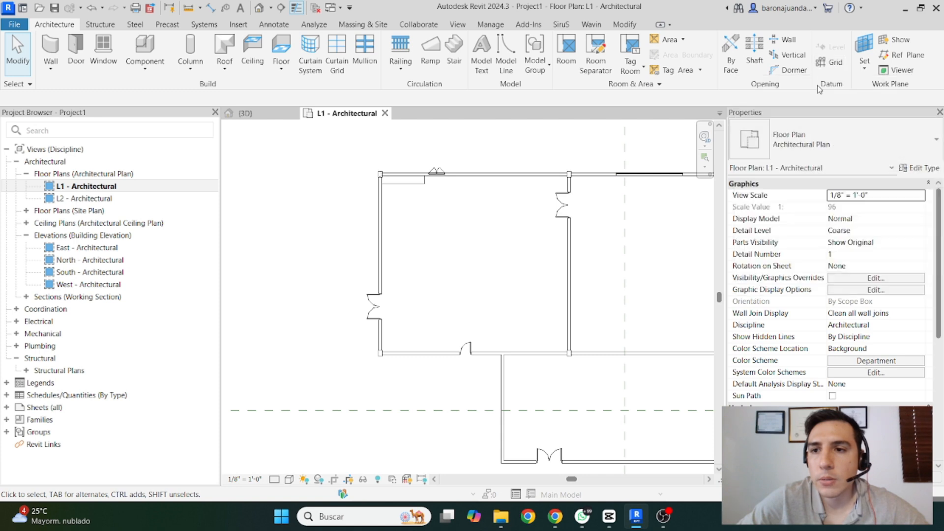
# Draw two vertical grid lines through the full plan, along the eastern partition wall and the east exterior wall
pyautogui.click(829, 62)
pyautogui.scroll(-5, 447, 267)
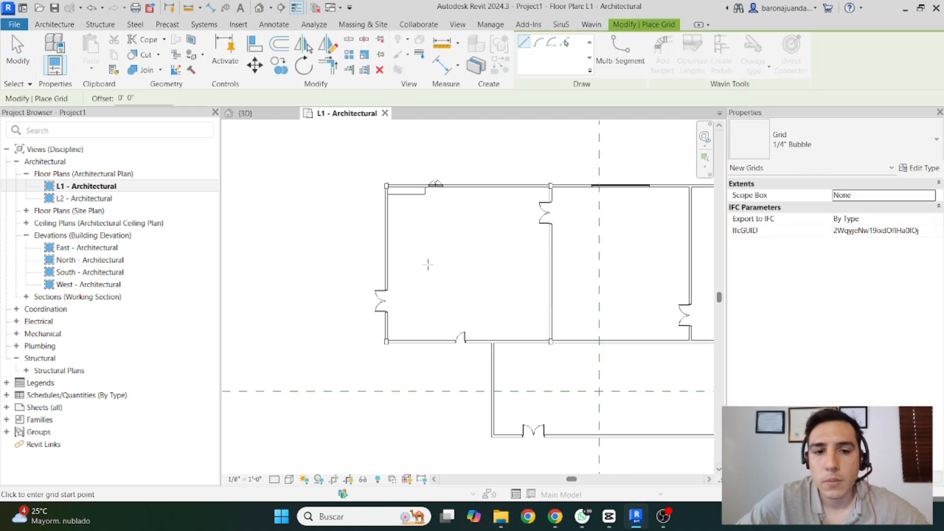
pyautogui.scroll(3, 509, 263)
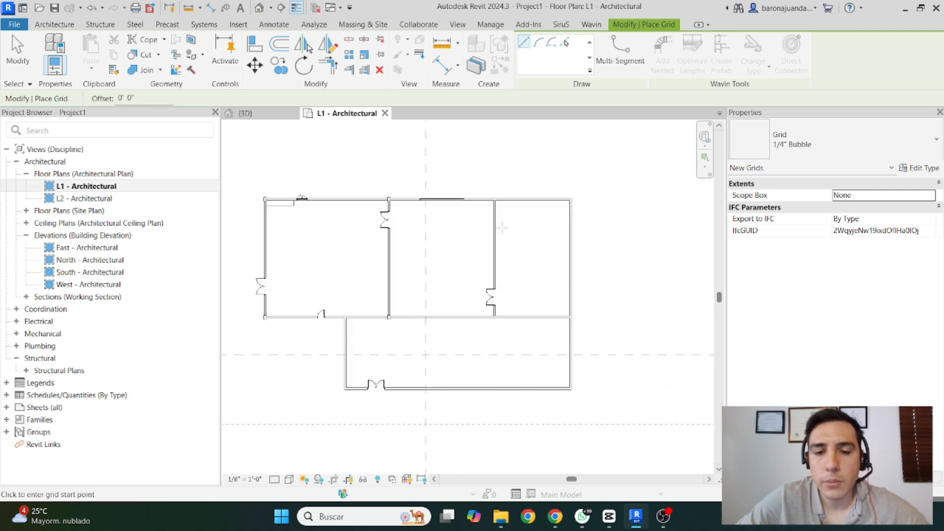
pyautogui.scroll(2, 499, 225)
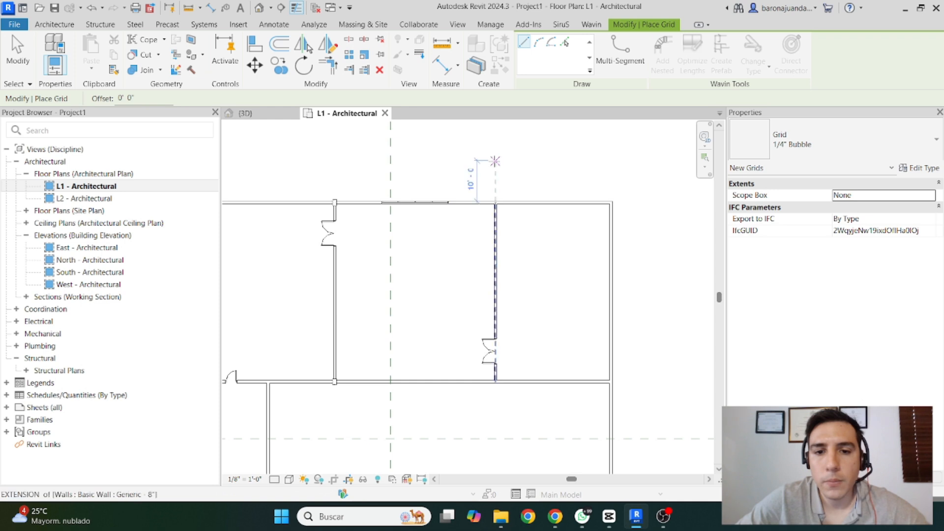
pyautogui.click(495, 161)
pyautogui.scroll(-2, 521, 168)
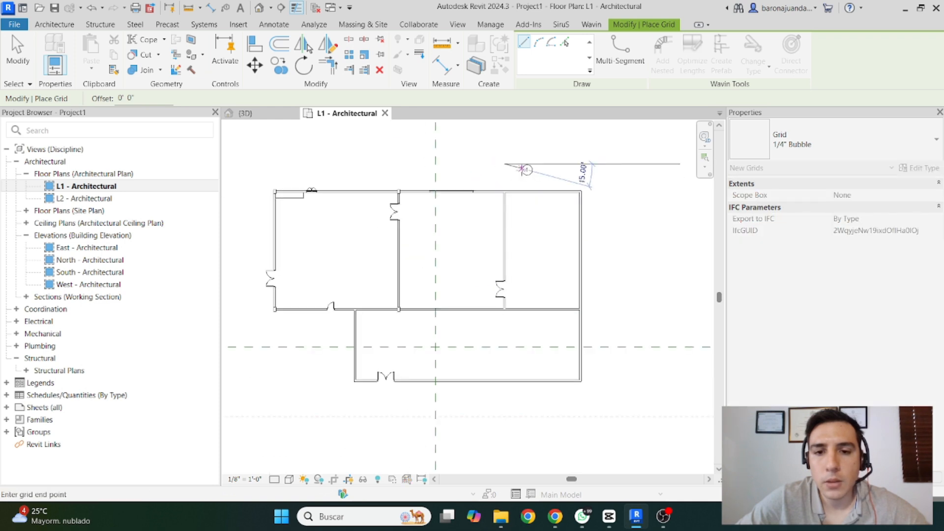
pyautogui.click(504, 409)
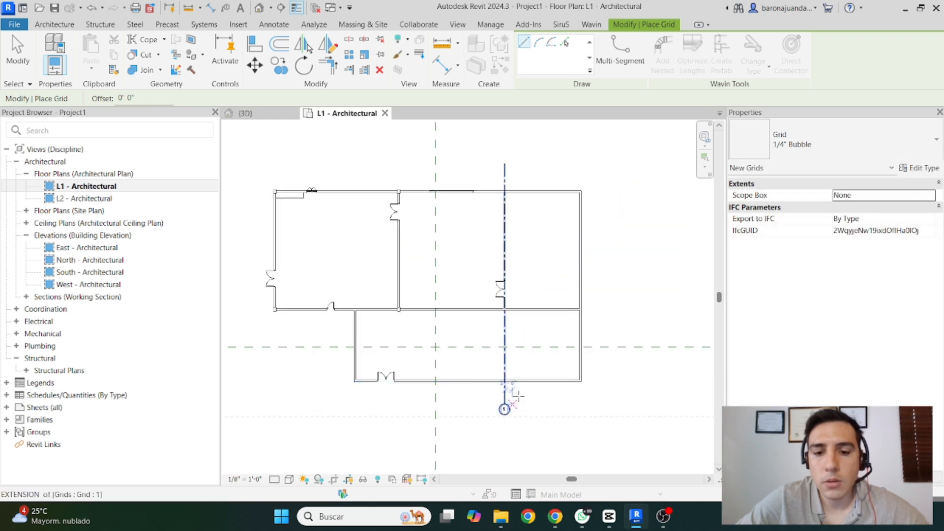
pyautogui.click(581, 165)
pyautogui.click(580, 406)
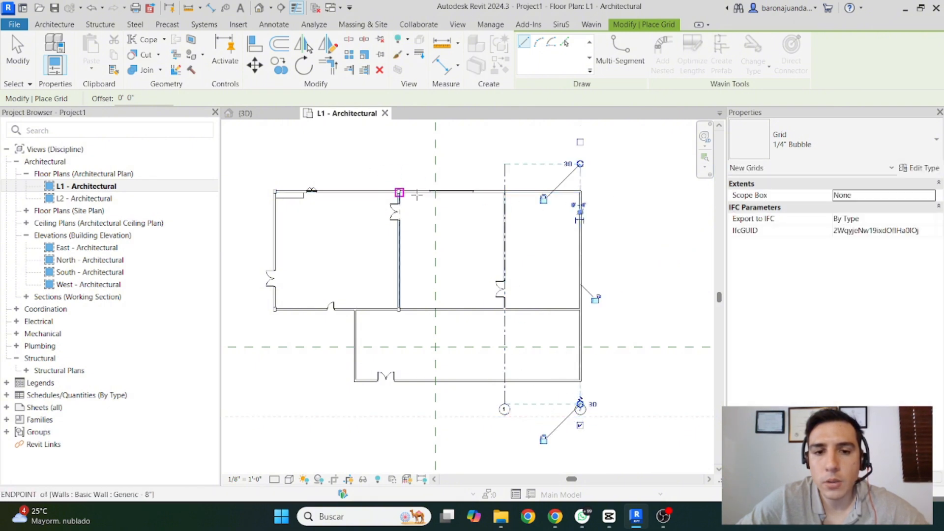
# Draw a horizontal grid line from east to west along the north exterior wall and end the Grid command
pyautogui.click(634, 192)
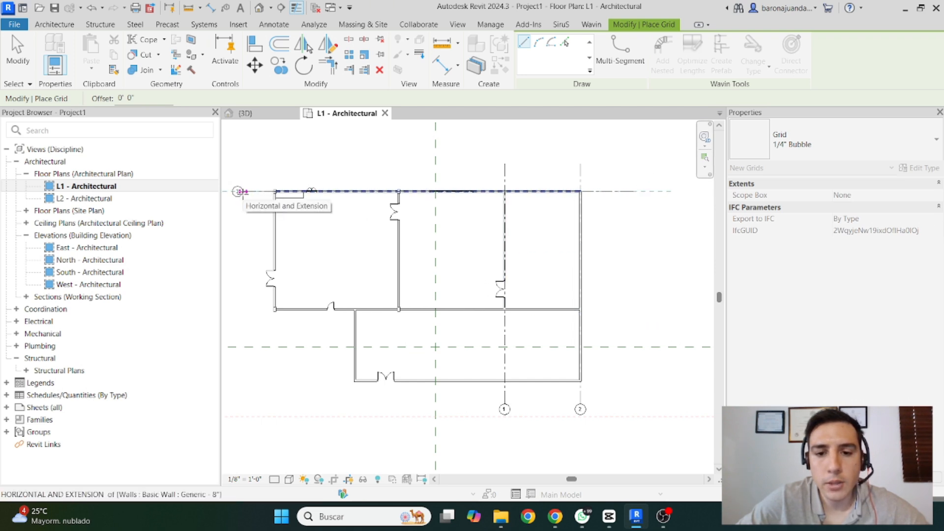
pyautogui.click(239, 191)
pyautogui.press('Escape')
pyautogui.press('Escape')
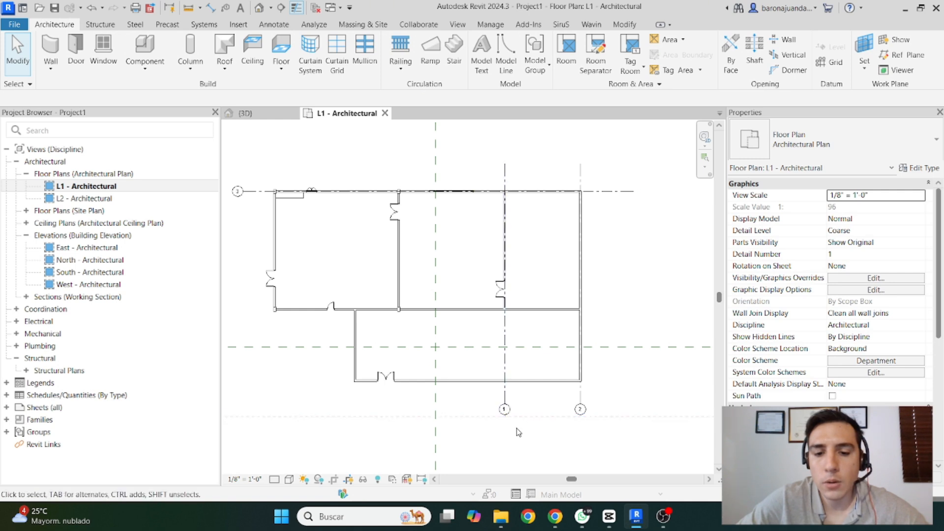
# Rename the horizontal grid line on the north wall to A
pyautogui.scroll(4, 507, 418)
pyautogui.scroll(-4, 509, 420)
pyautogui.scroll(4, 580, 418)
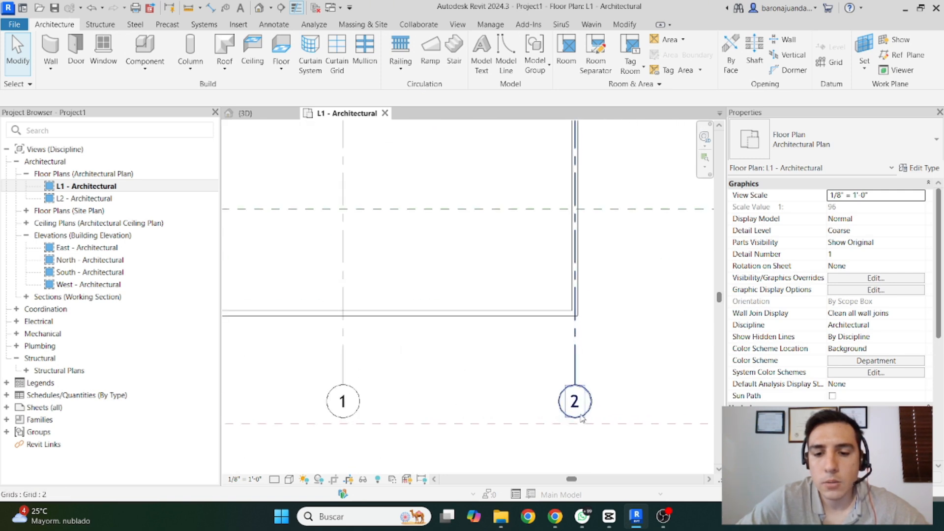
pyautogui.scroll(-4, 581, 418)
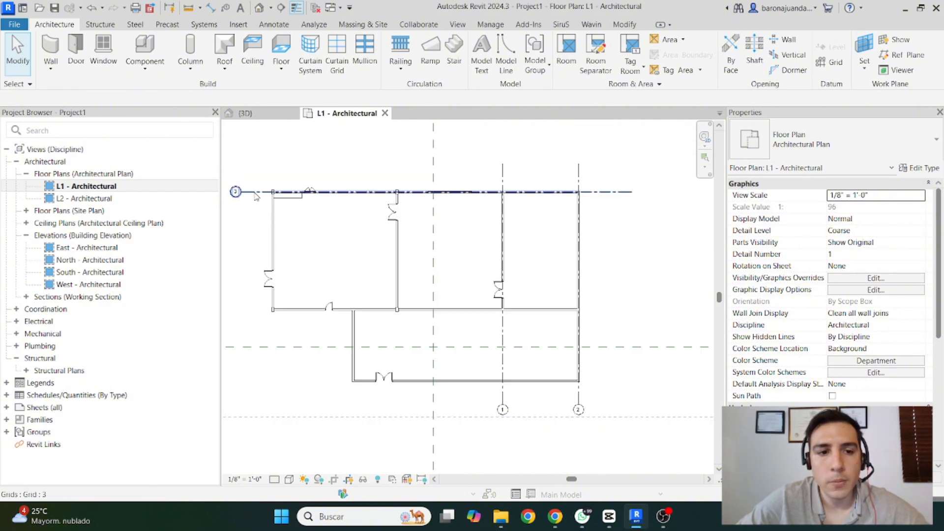
pyautogui.click(254, 193)
pyautogui.scroll(5, 334, 214)
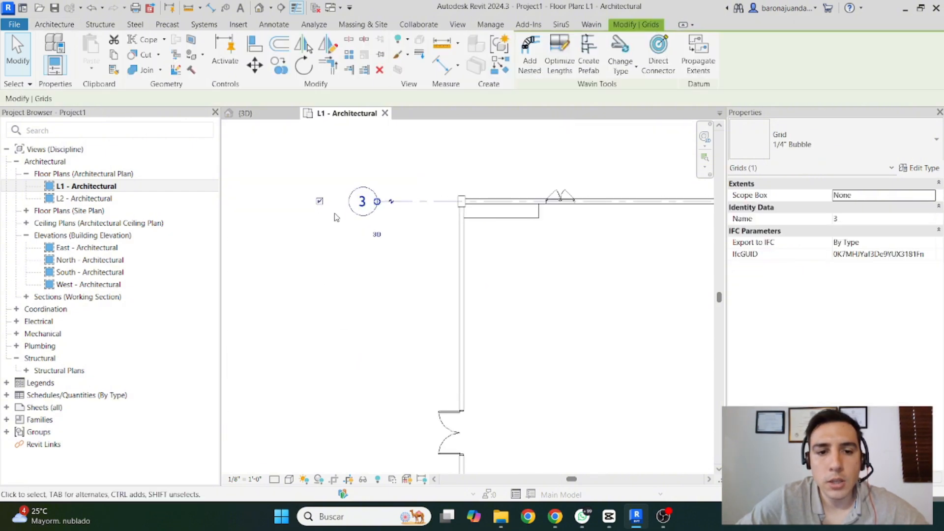
pyautogui.click(366, 203)
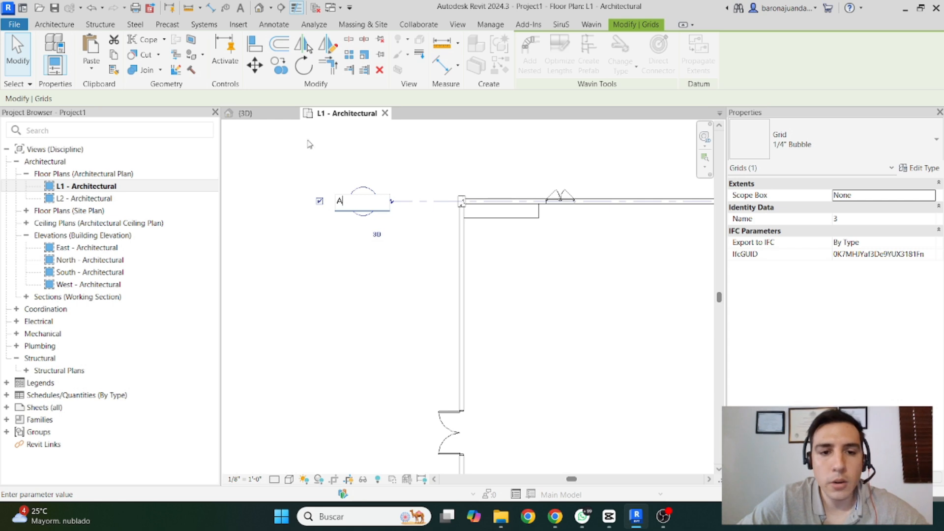
pyautogui.write('A')
pyautogui.press('Return')
# Copy grid line A down onto the south wall of the northwest room
pyautogui.scroll(-4, 285, 158)
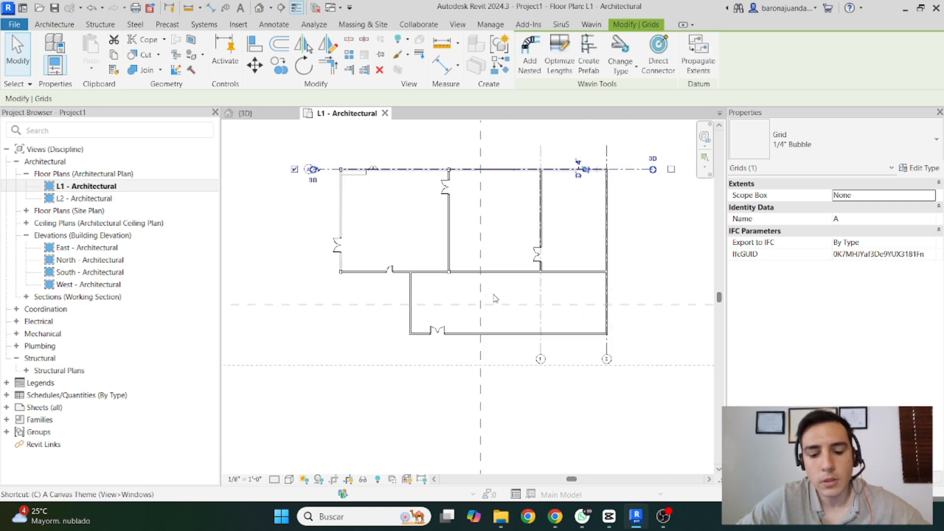
pyautogui.press('o')
pyautogui.scroll(4, 344, 177)
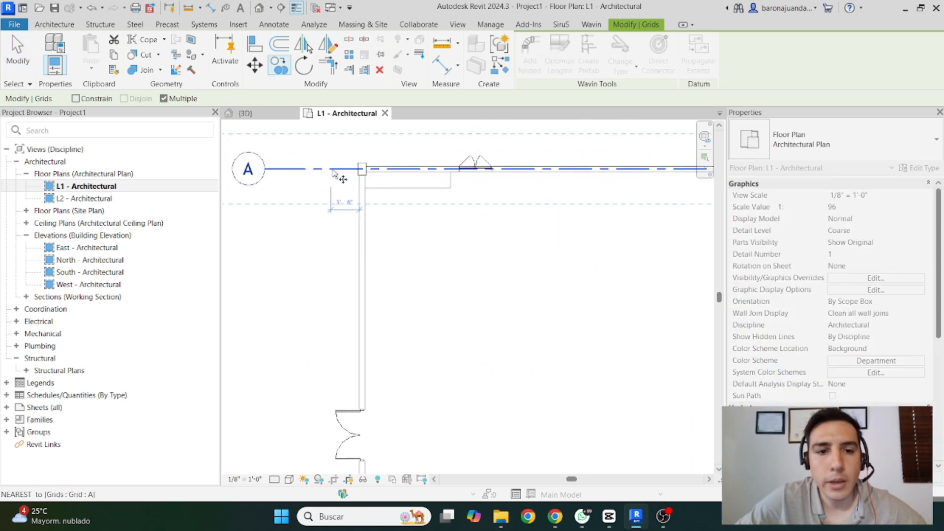
pyautogui.click(372, 171)
pyautogui.scroll(-4, 373, 169)
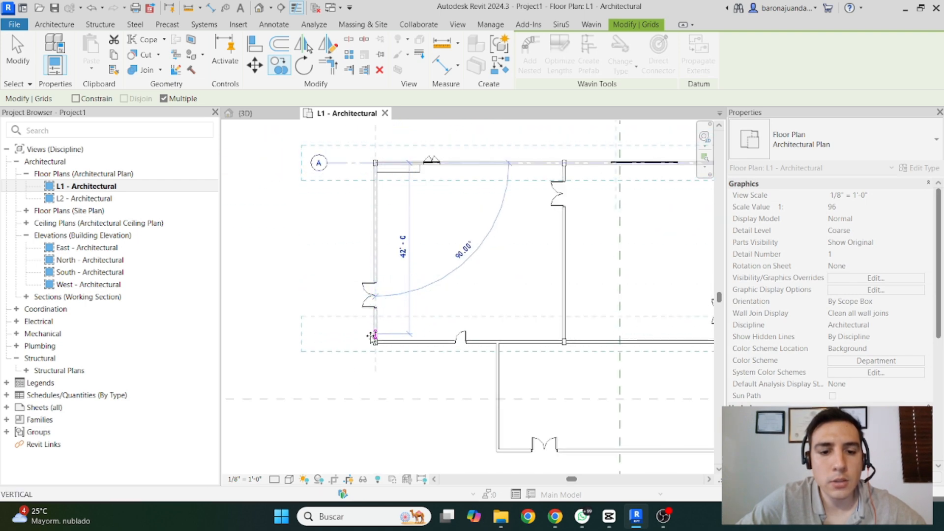
pyautogui.scroll(5, 371, 339)
pyautogui.click(389, 348)
pyautogui.scroll(-4, 520, 275)
pyautogui.press('Escape')
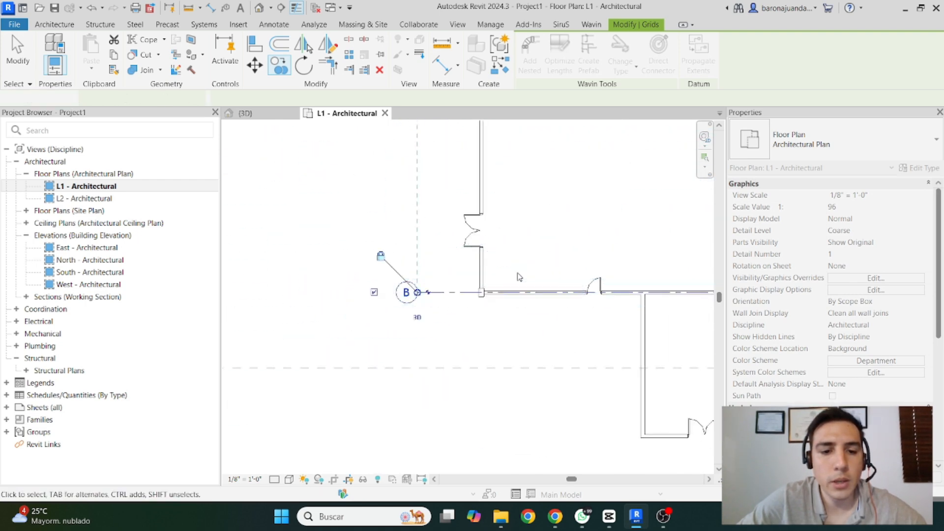
pyautogui.press('Escape')
pyautogui.scroll(-4, 324, 332)
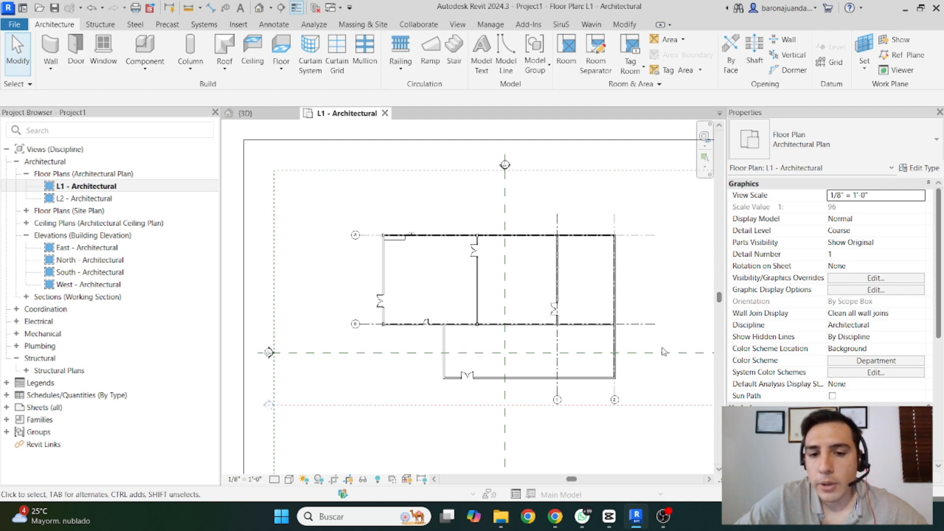
# Place 12 x 18 Concrete-Rectangular-Column structural columns at all intersections of grids A, B, 1 and 2
pyautogui.scroll(2, 581, 350)
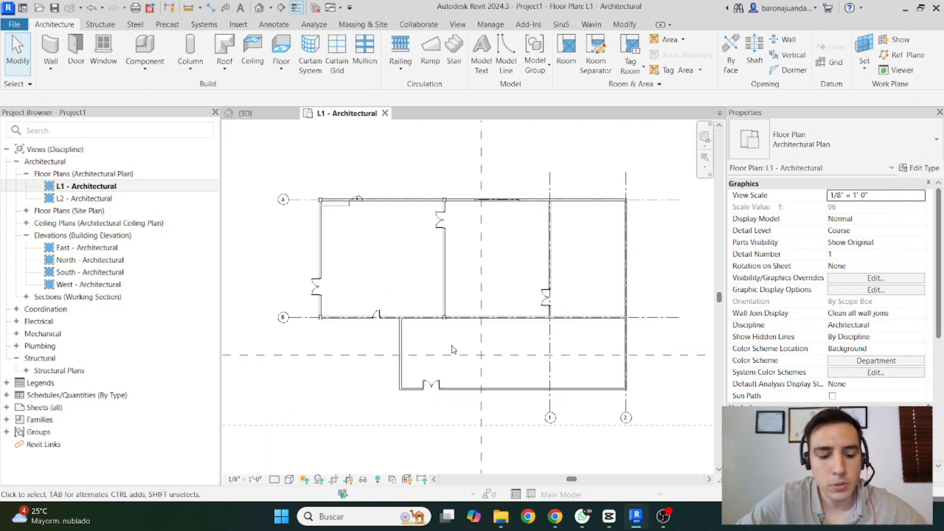
pyautogui.press('c')
pyautogui.press('l')
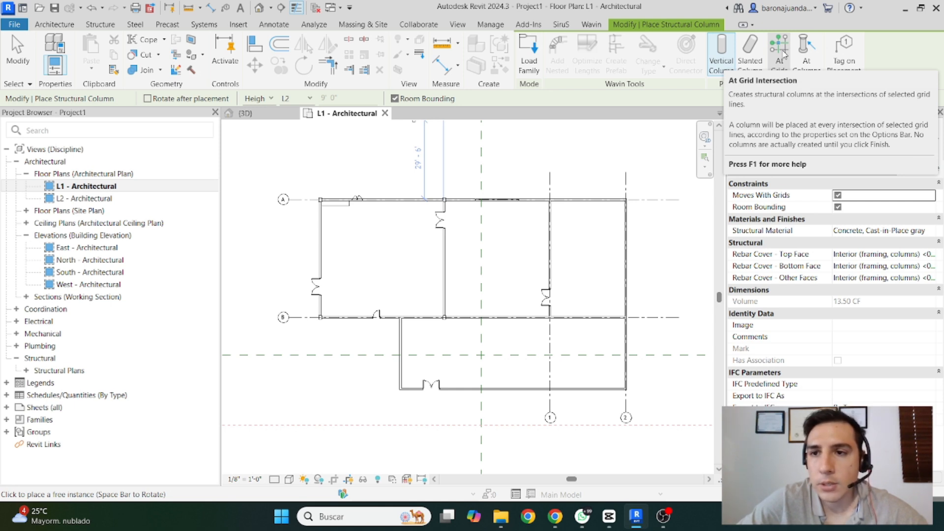
pyautogui.click(782, 54)
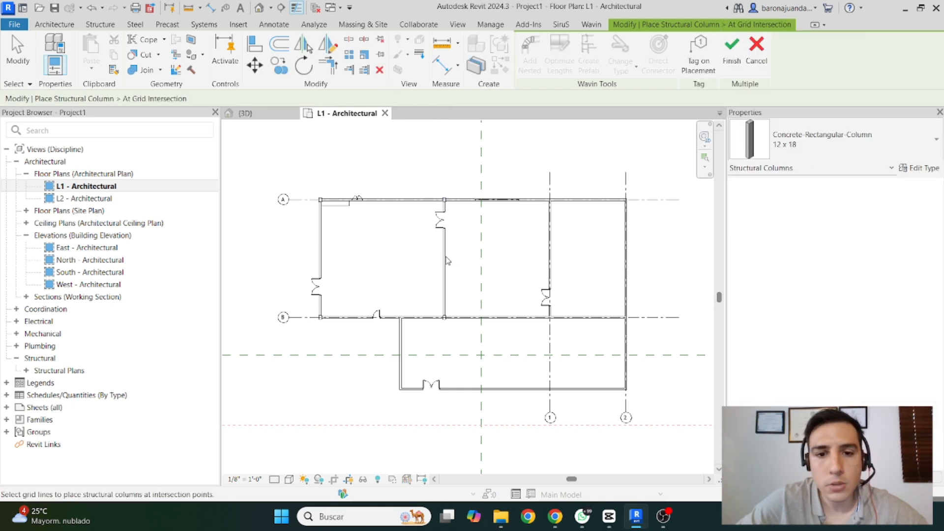
pyautogui.scroll(-2, 327, 170)
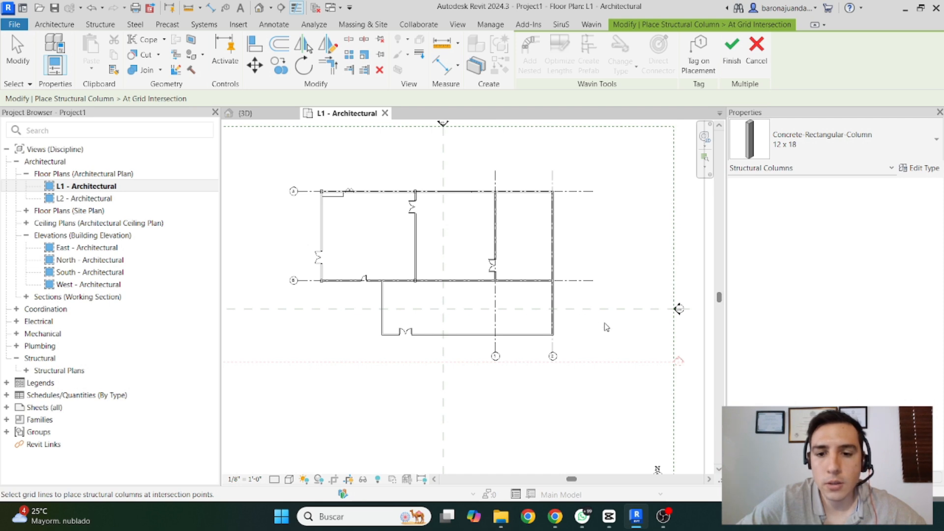
pyautogui.moveTo(604, 323); pyautogui.dragTo(471, 183)
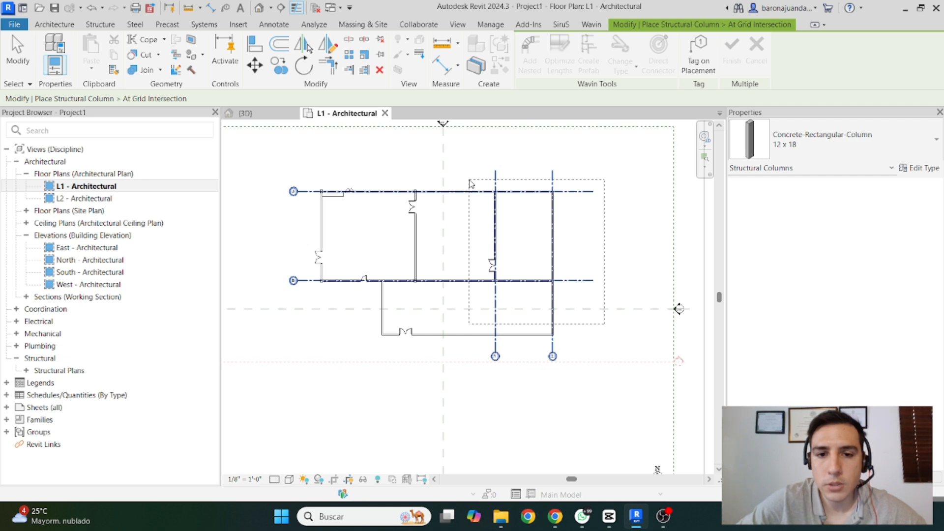
pyautogui.moveTo(471, 182); pyautogui.dragTo(471, 184)
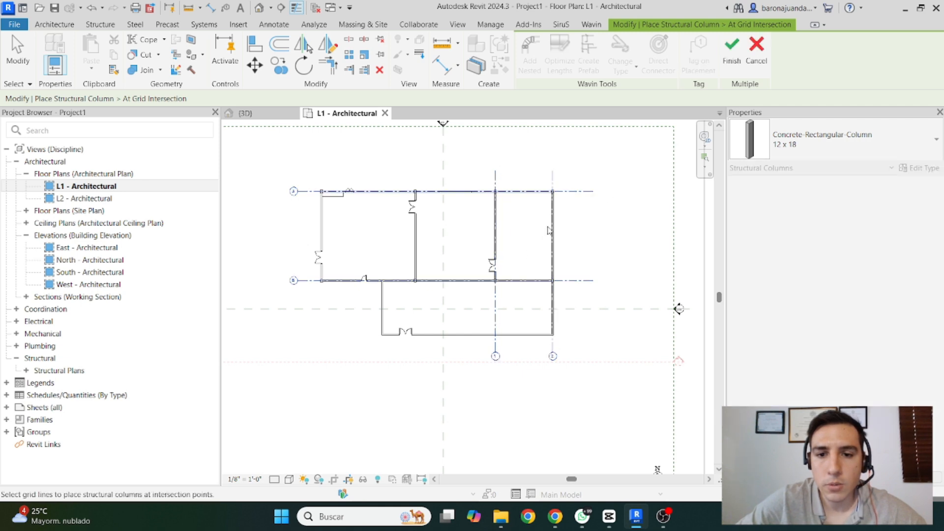
pyautogui.scroll(5, 553, 199)
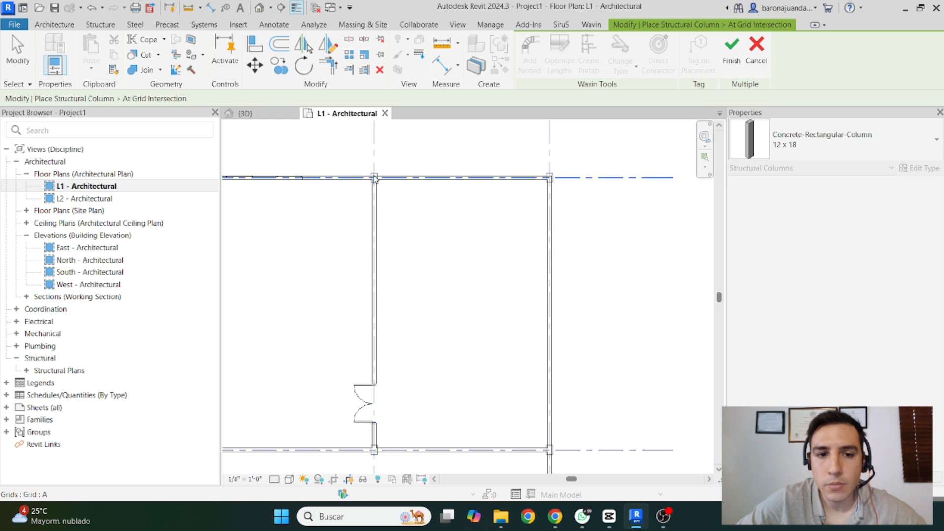
pyautogui.click(732, 54)
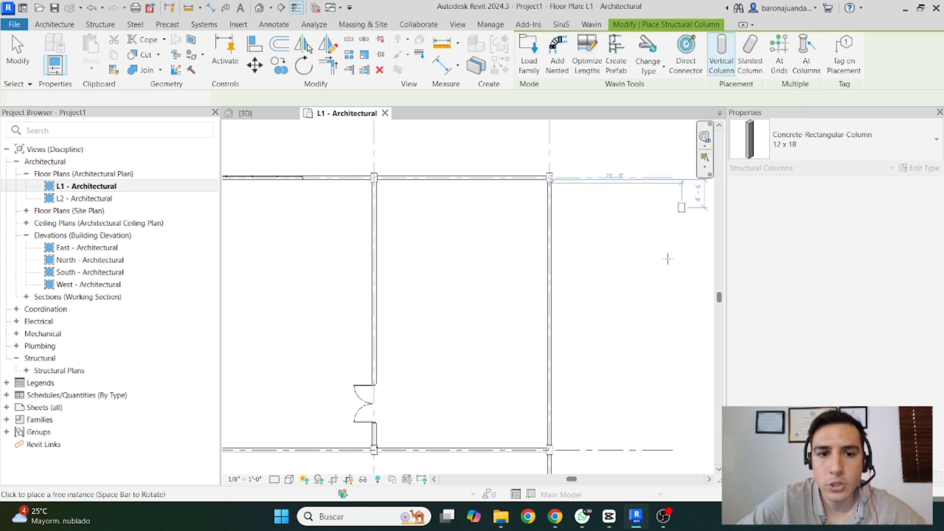
pyautogui.press('Escape')
pyautogui.press('Escape')
# Check the columns at the grid intersections in the 3D view and return to the L1 architectural plan
pyautogui.scroll(-4, 582, 166)
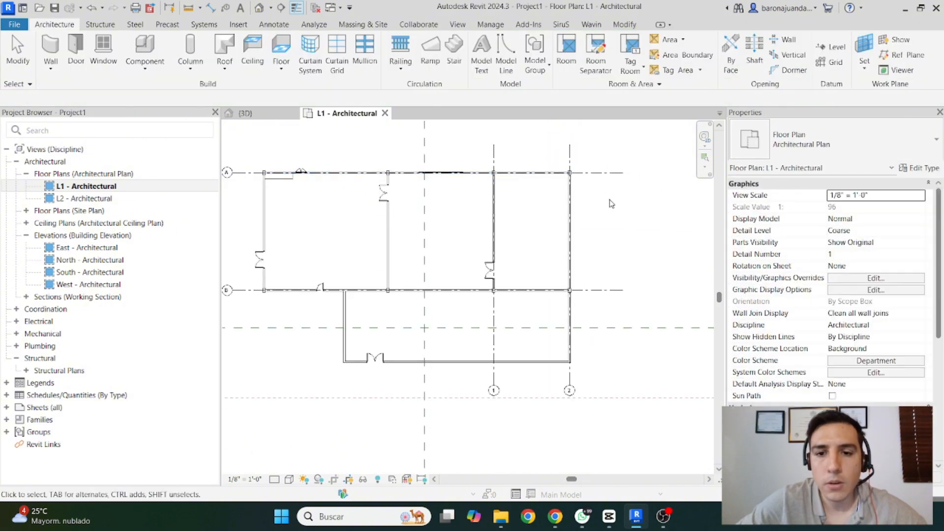
pyautogui.scroll(-1, 605, 224)
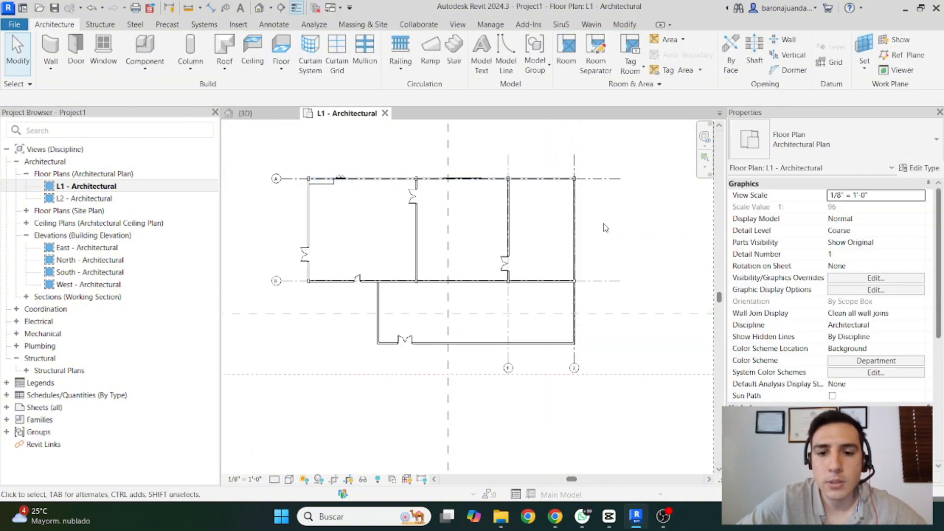
pyautogui.click(245, 113)
pyautogui.scroll(-2, 393, 262)
pyautogui.keyDown('shift'); pyautogui.moveTo(393, 262); pyautogui.dragTo(569, 395, button='middle'); pyautogui.keyUp('shift')
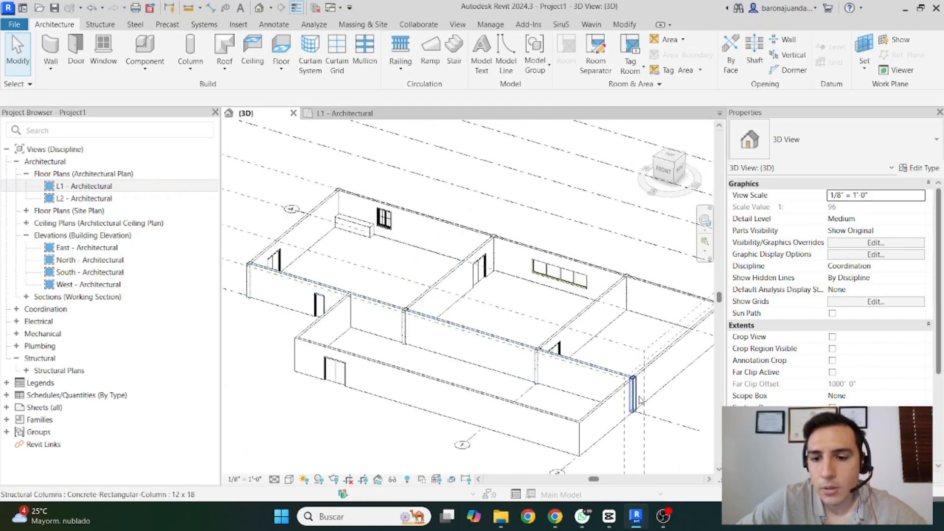
pyautogui.scroll(2, 641, 399)
pyautogui.scroll(-2, 435, 315)
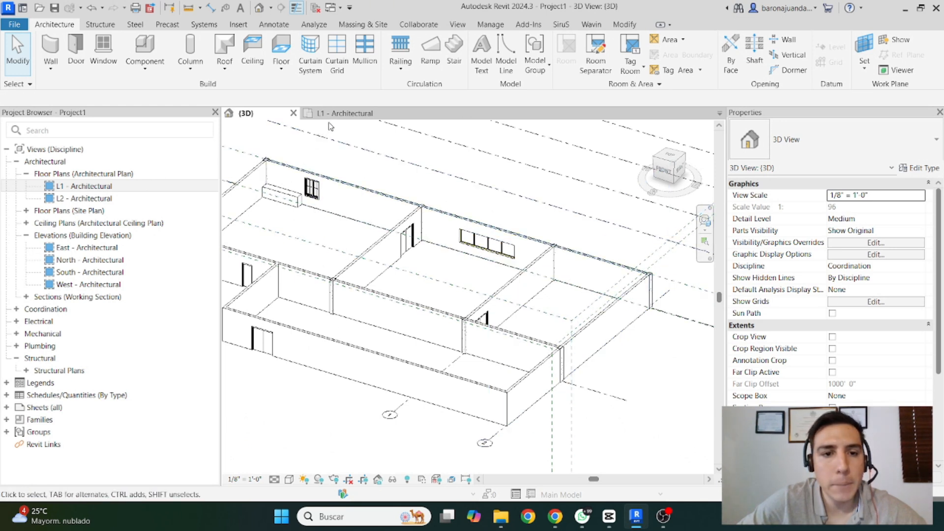
pyautogui.click(339, 113)
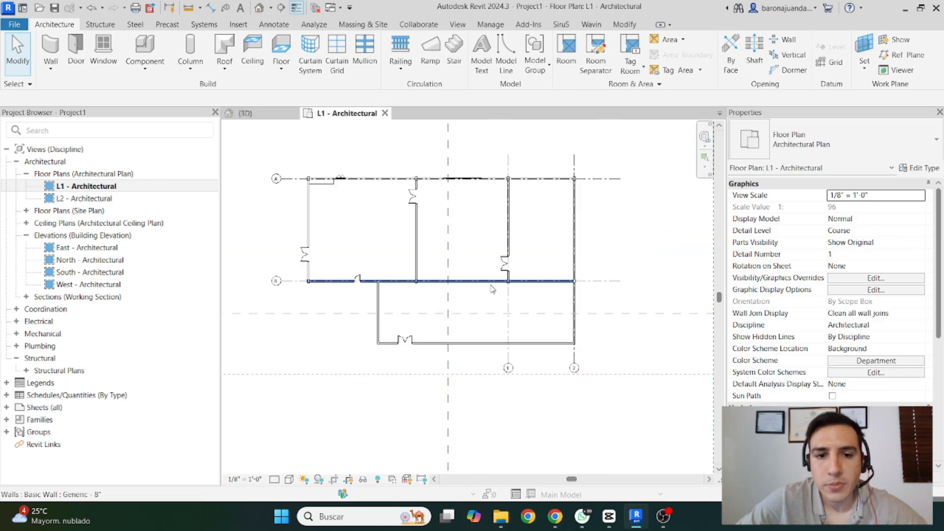